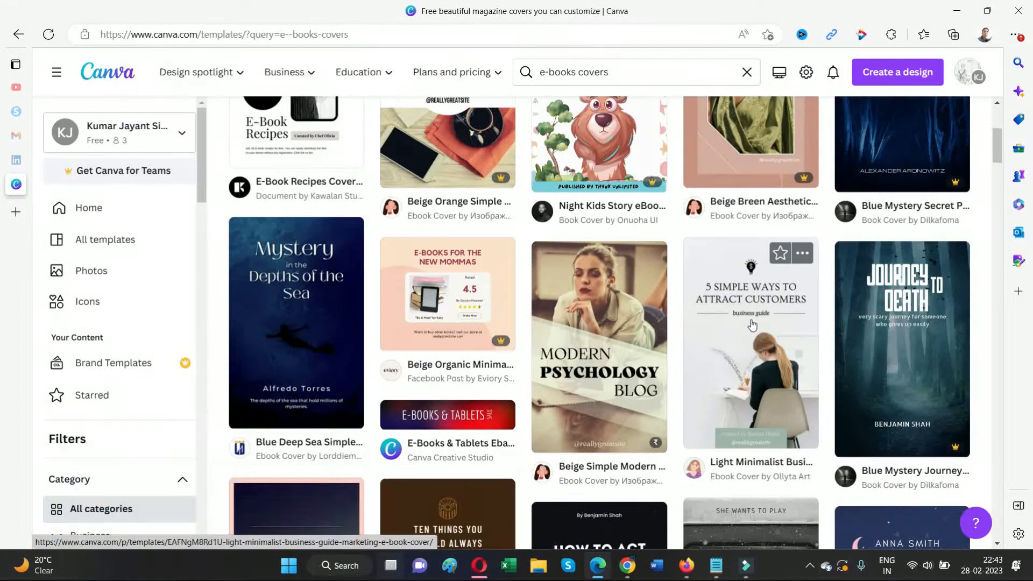
Look through the e-books covers template results for a suitable cover design
scroll(752, 325, down, 10)
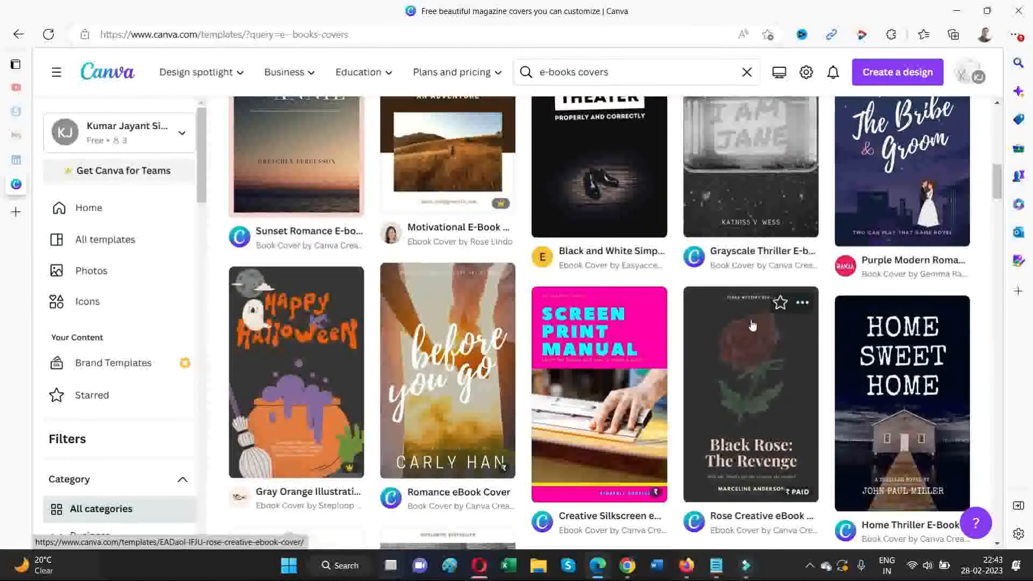
scroll(752, 324, down, 8)
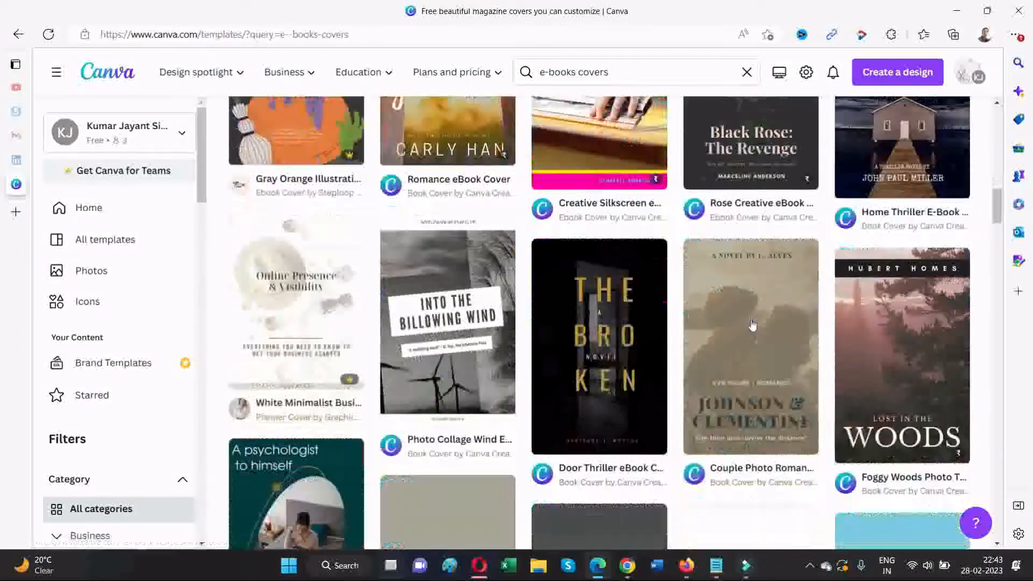
scroll(752, 324, down, 5)
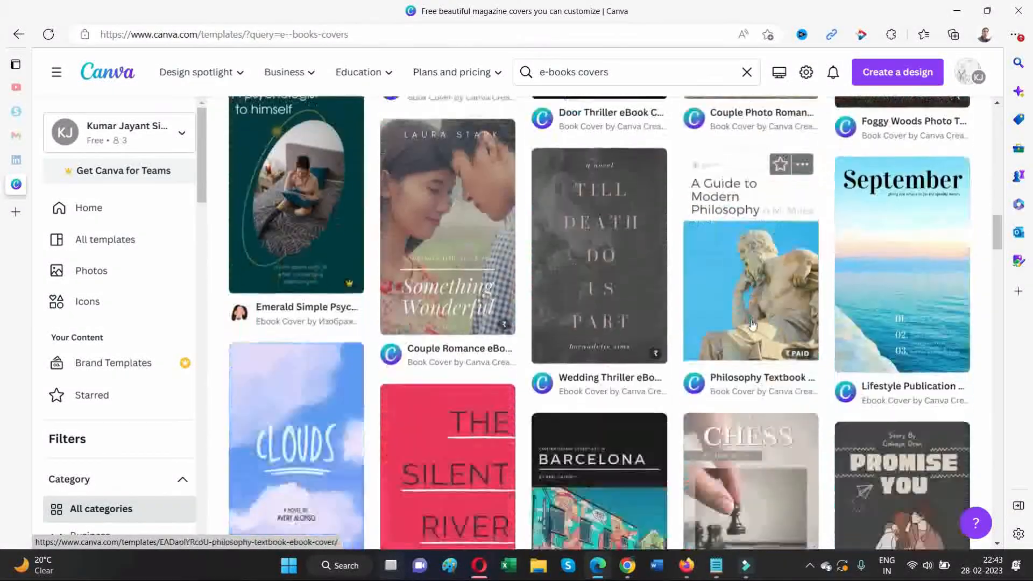
scroll(751, 324, down, 4)
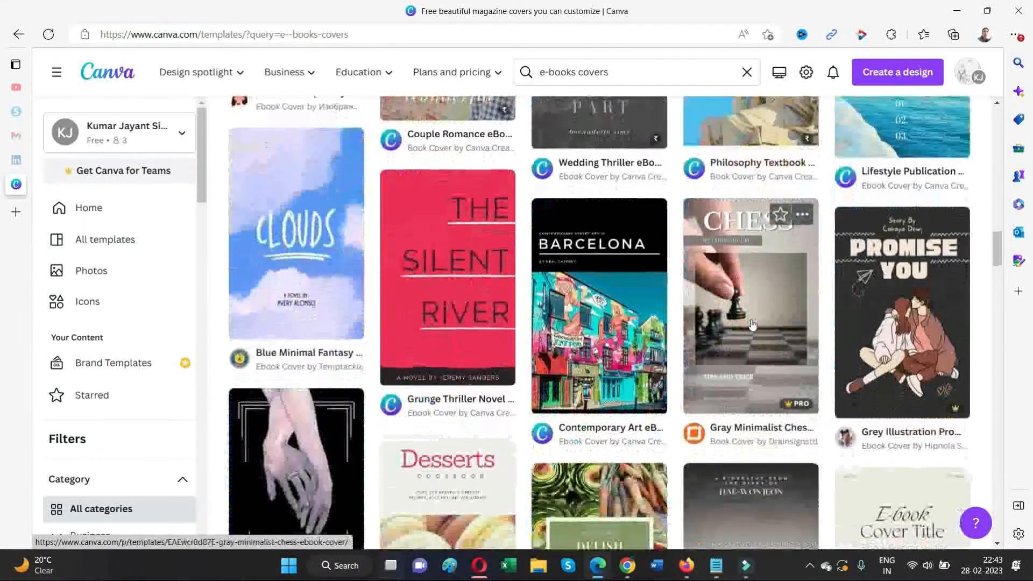
scroll(752, 323, down, 2)
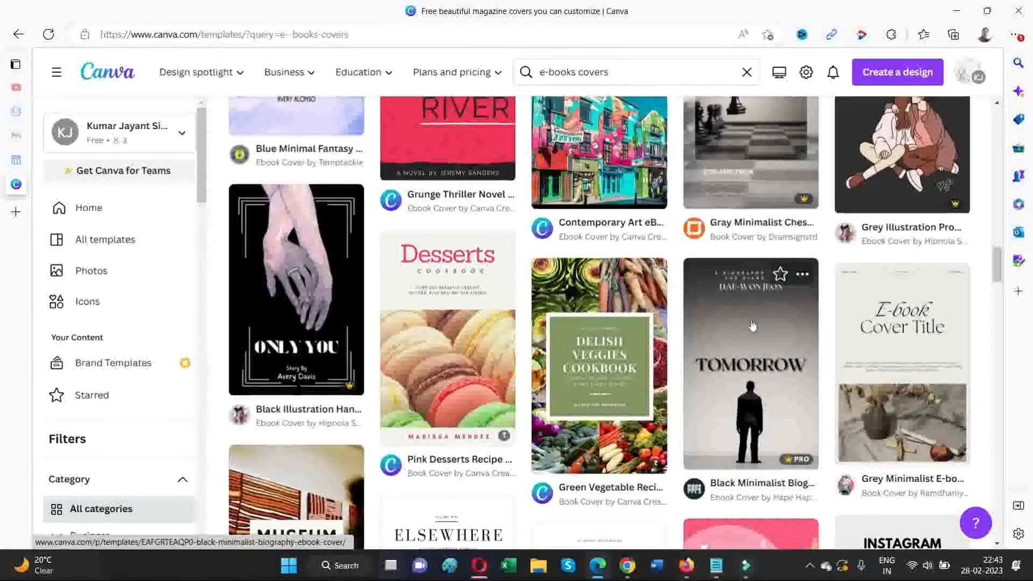
scroll(751, 324, down, 4)
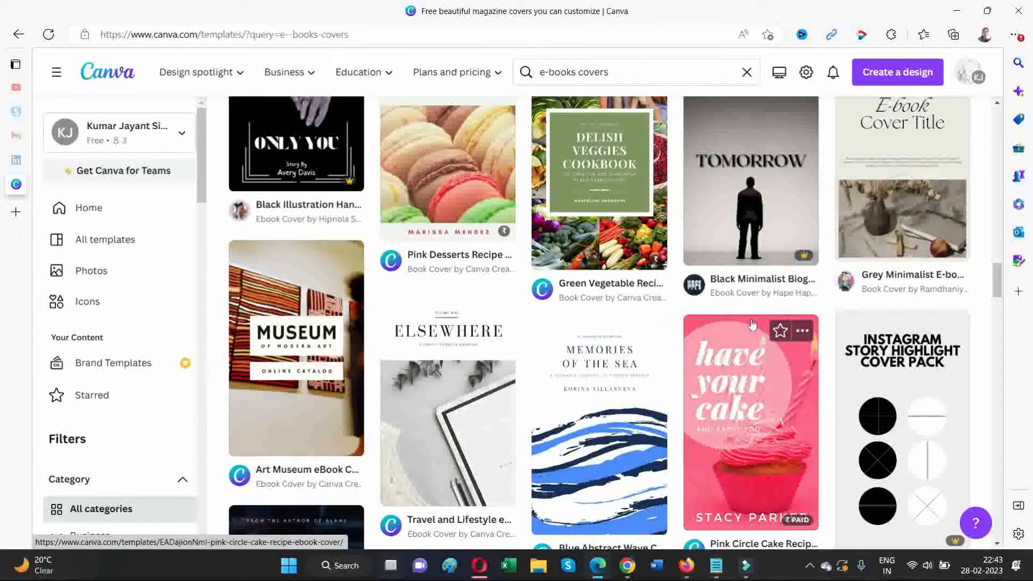
scroll(751, 325, down, 5)
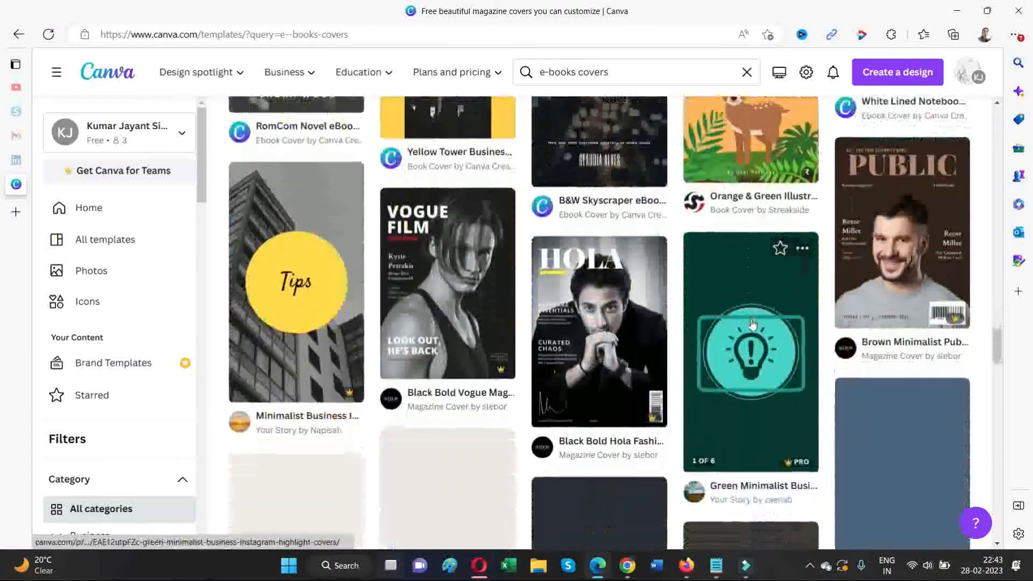
scroll(751, 324, down, 3)
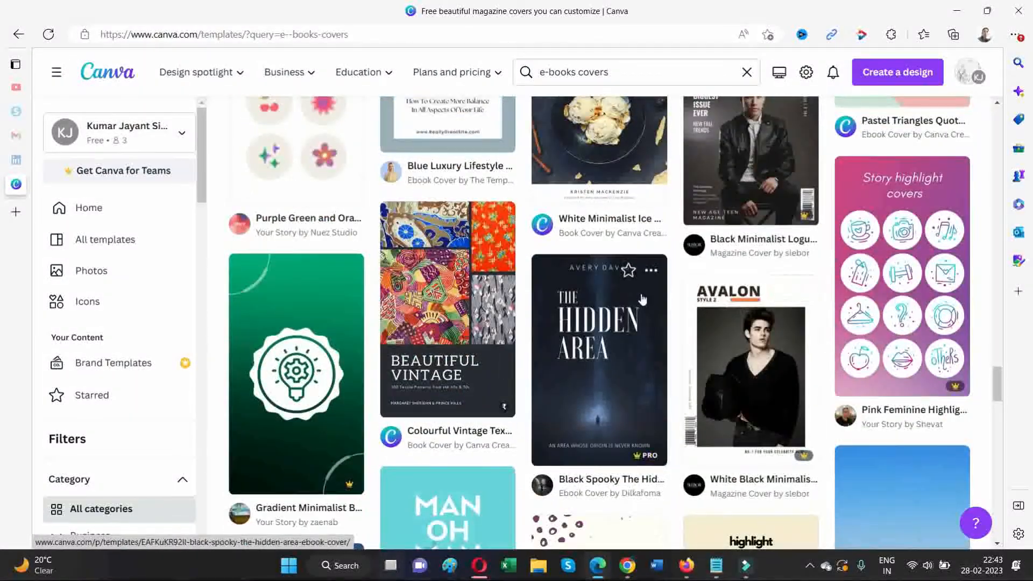
scroll(643, 299, down, 20)
scroll(643, 299, up, 15)
scroll(694, 372, down, 5)
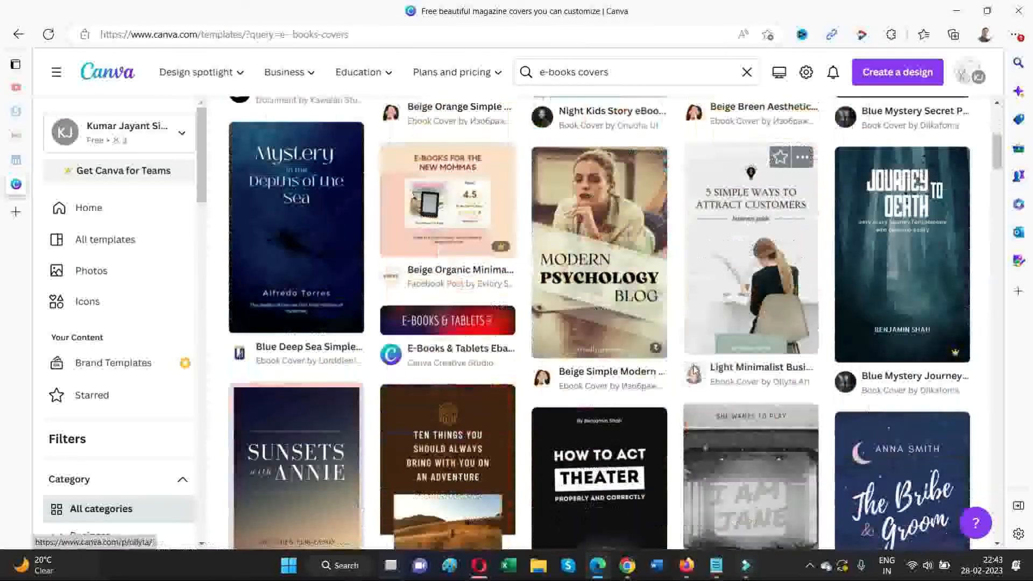
Open the Light Minimalist Business Guide Marketing E-Book Cover template for customisation
click(693, 232)
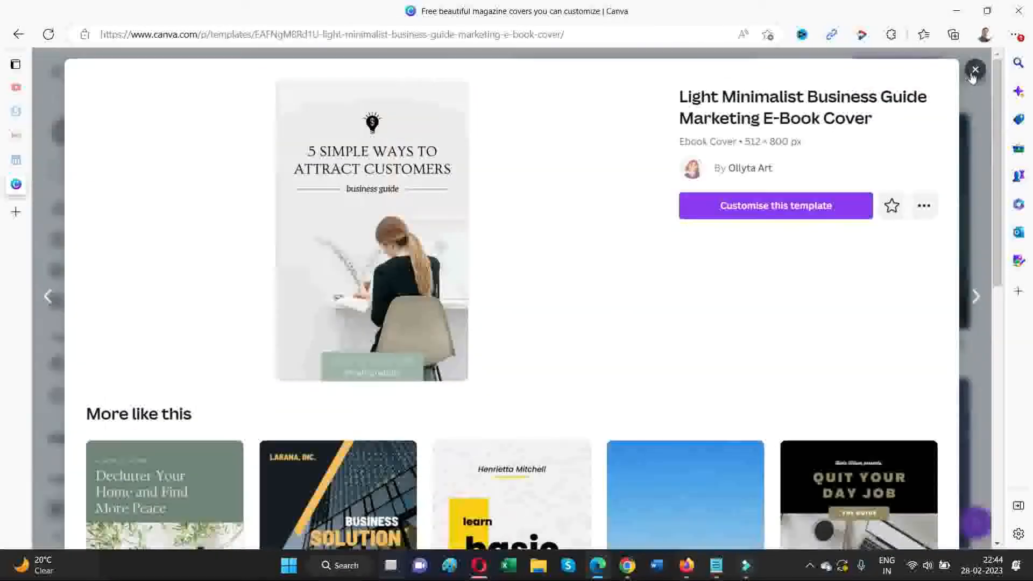
click(974, 71)
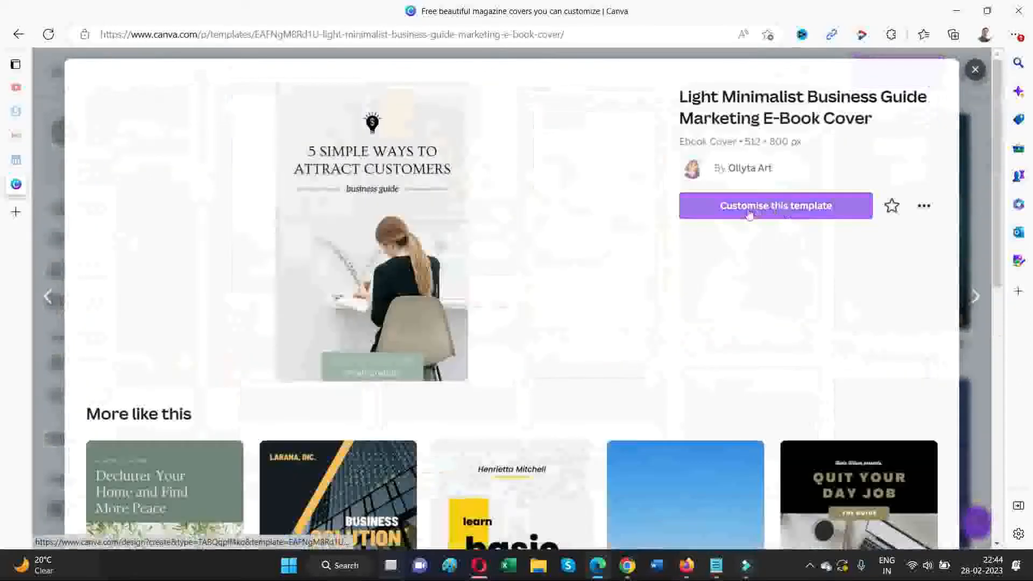
click(784, 206)
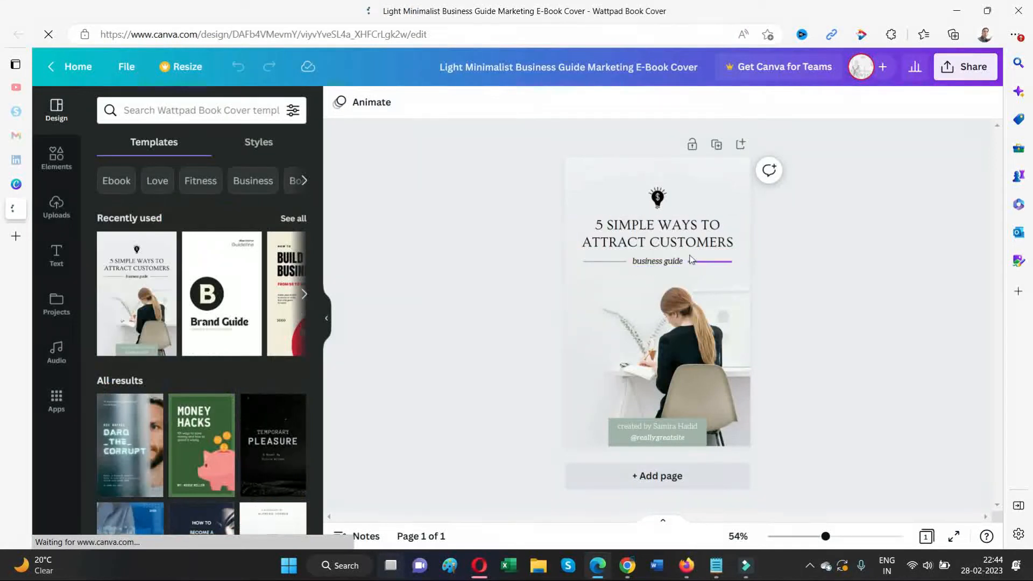
Replace the author name after "created by" and the social handle beneath it with the creator's own details
double_click(671, 427)
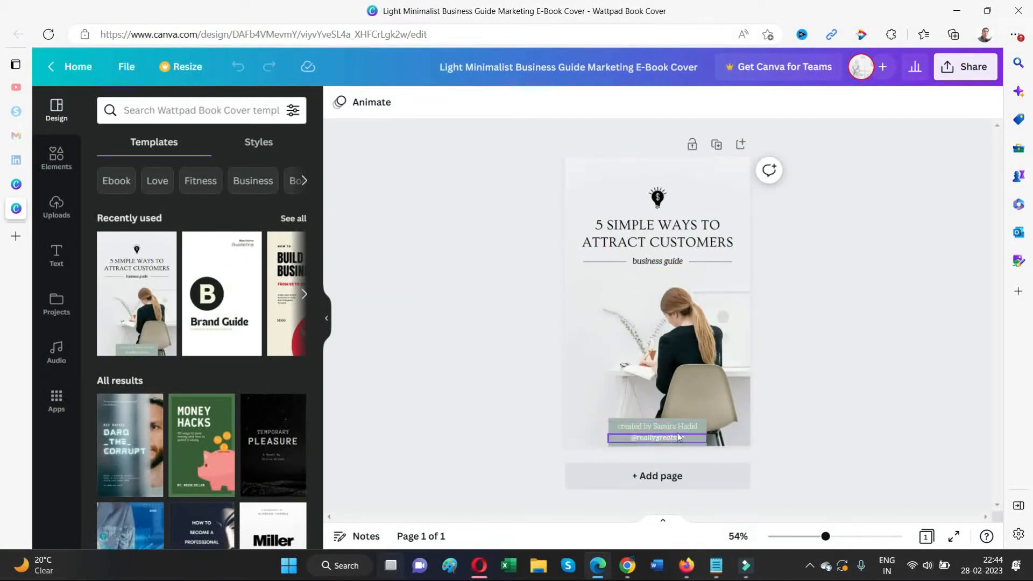
click(697, 426)
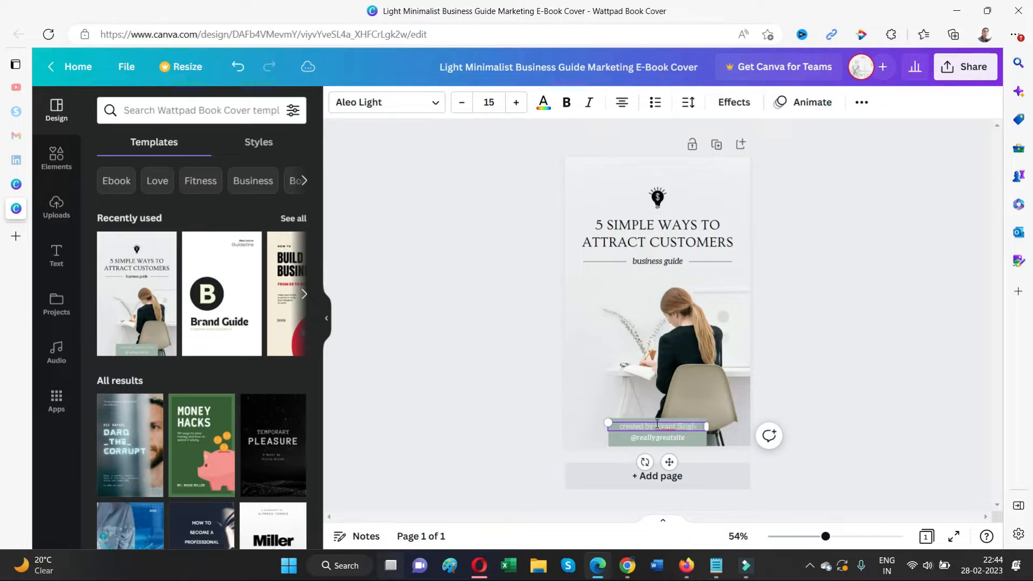
click(822, 396)
double_click(685, 436)
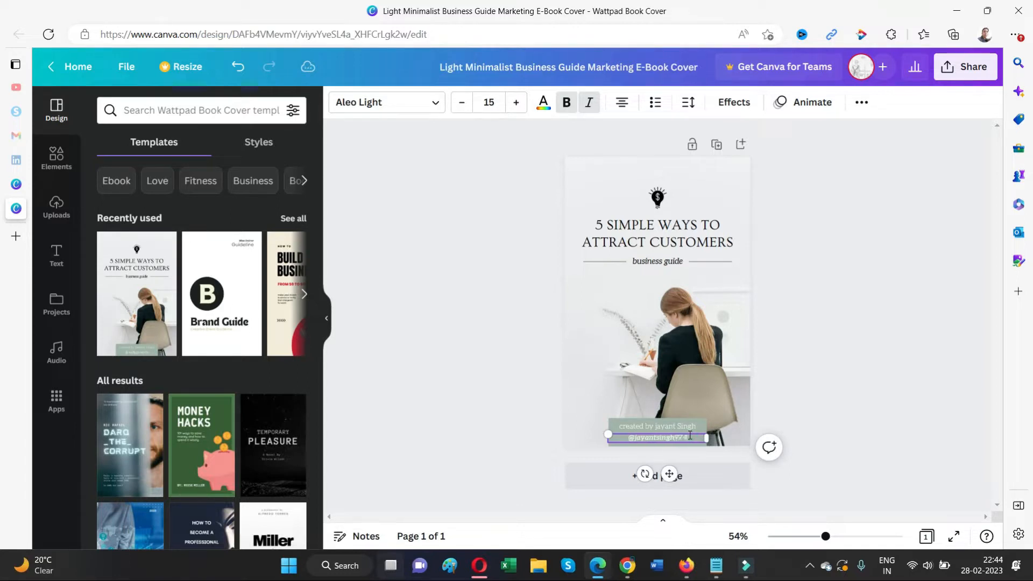
click(978, 274)
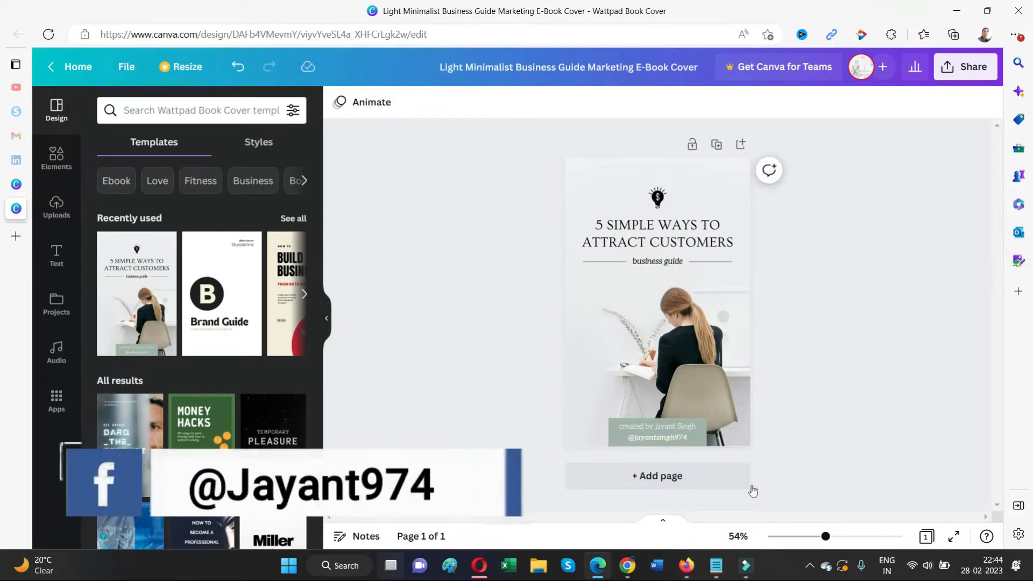
Switch to Firefox and close the article about the best time to visit Russia
click(687, 565)
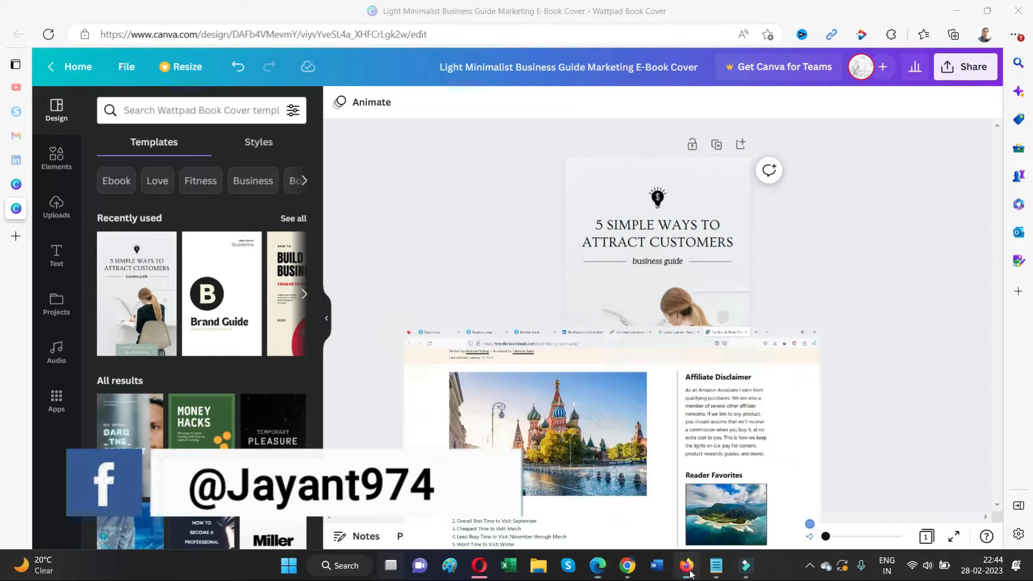
click(252, 42)
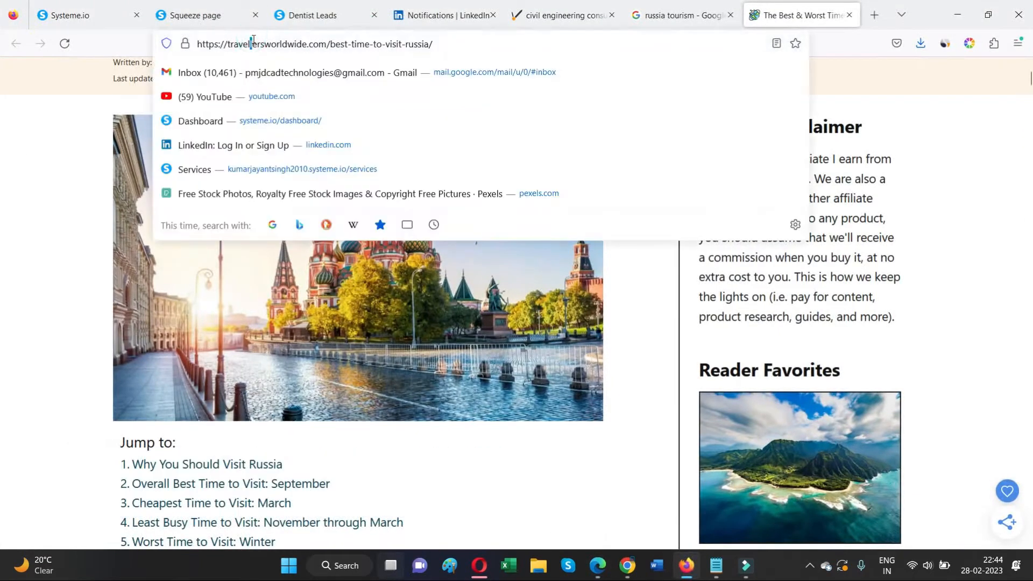
click(849, 15)
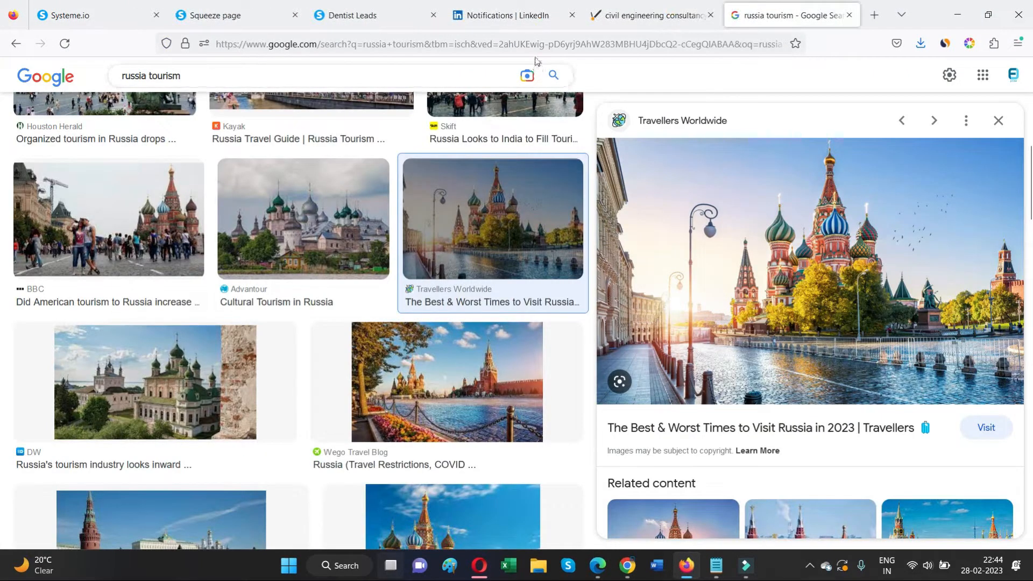
Search Google for "attract customers" and show the image results
click(547, 48)
text(atr)
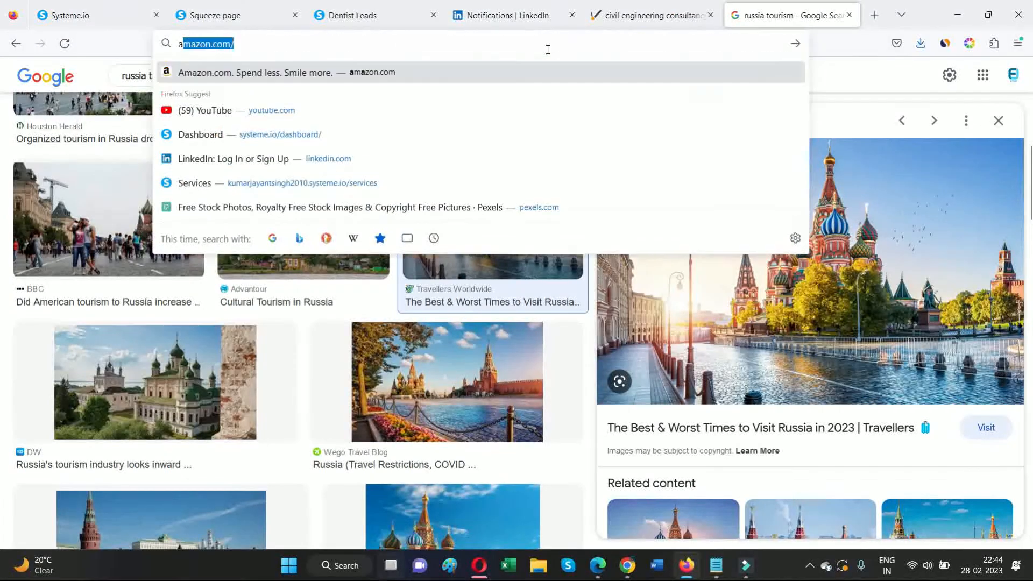
key(BackSpace)
text(tract cut)
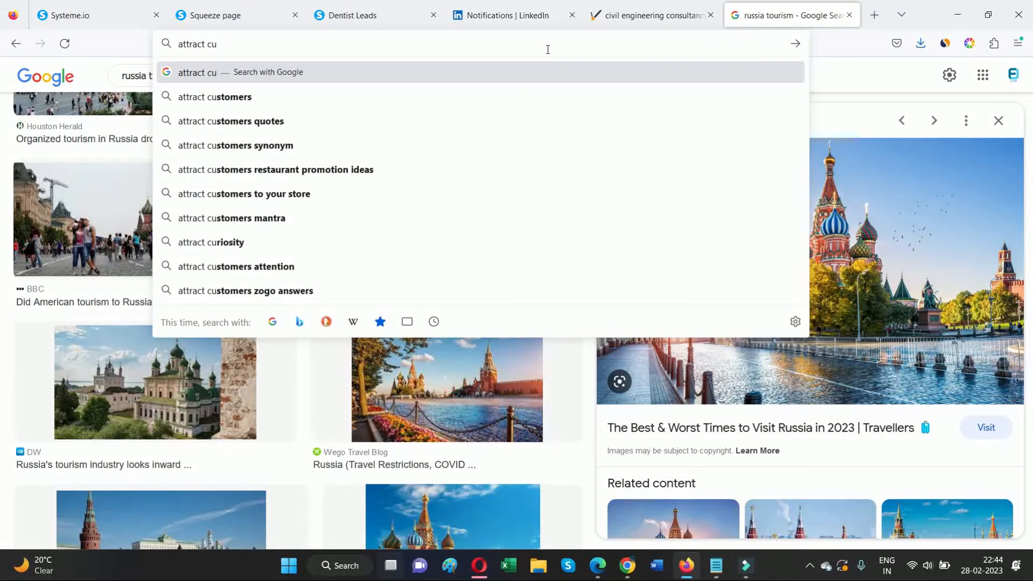
click(298, 106)
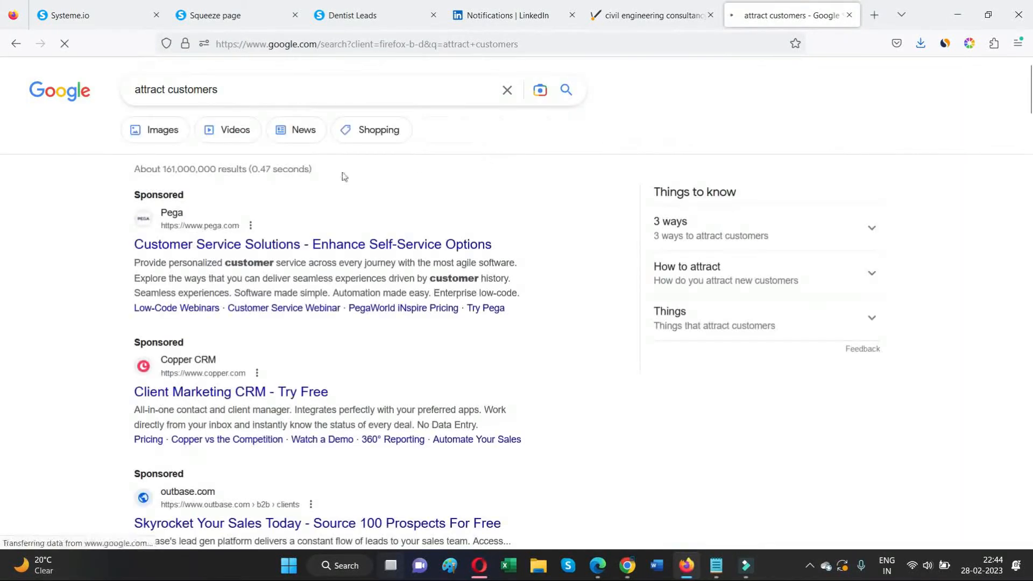
click(171, 132)
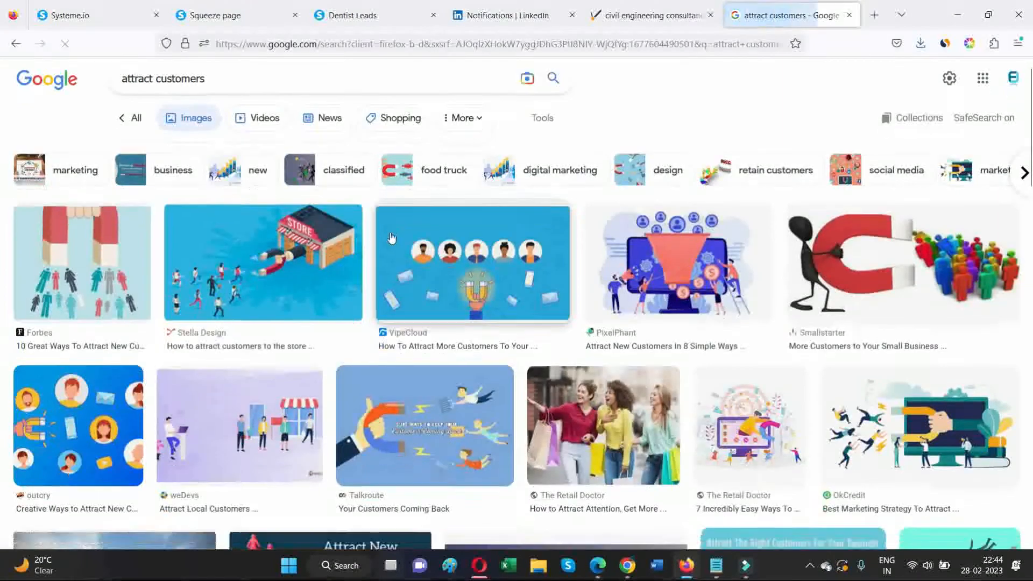
Browse the "attract customers" image results for an article that suits the e-book topic
scroll(391, 235, down, 5)
scroll(391, 235, down, 4)
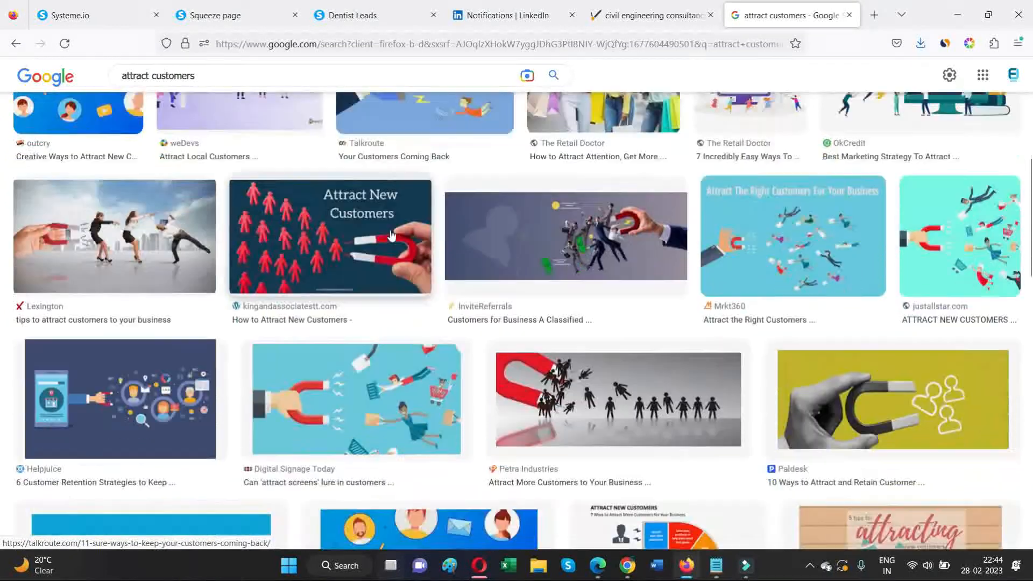
scroll(391, 235, down, 10)
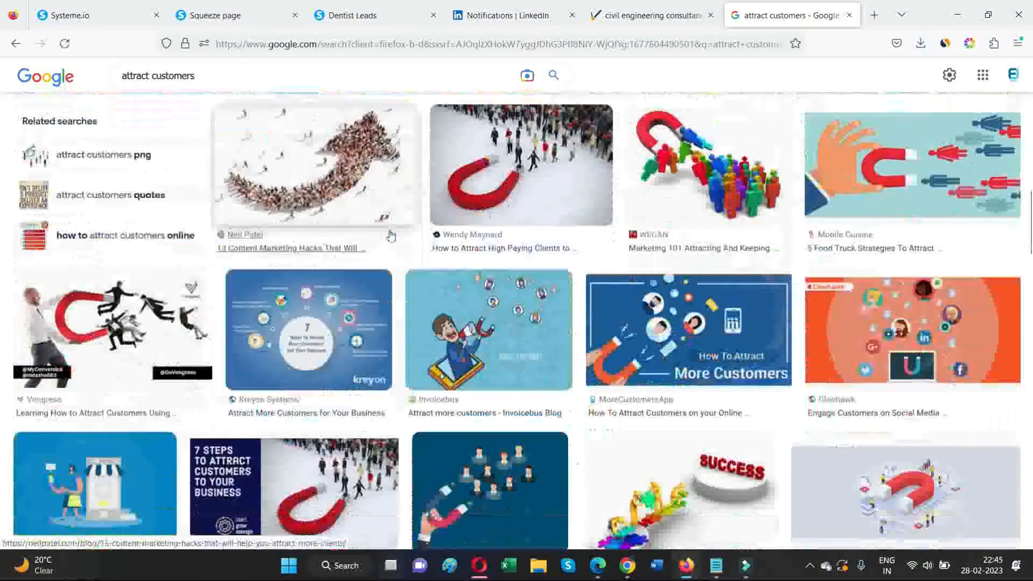
scroll(391, 235, down, 4)
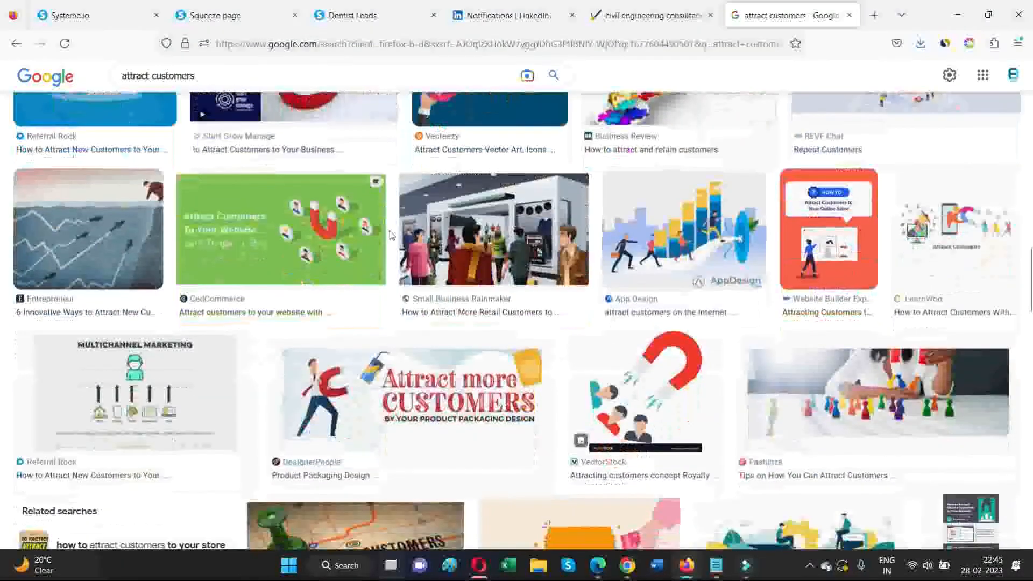
scroll(618, 245, down, 3)
scroll(619, 246, down, 6)
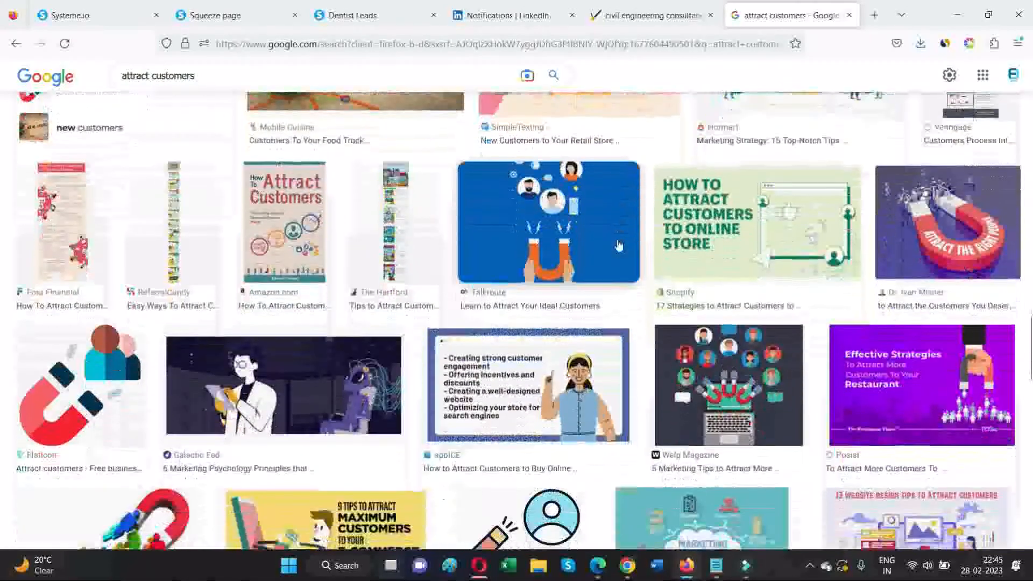
scroll(619, 246, down, 8)
scroll(619, 246, down, 4)
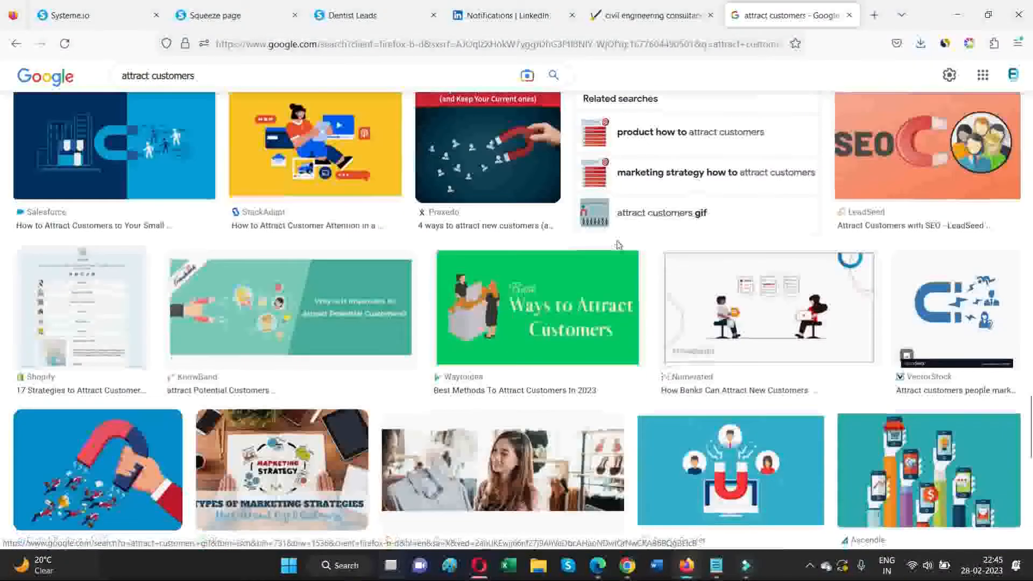
scroll(619, 246, down, 6)
scroll(619, 246, down, 5)
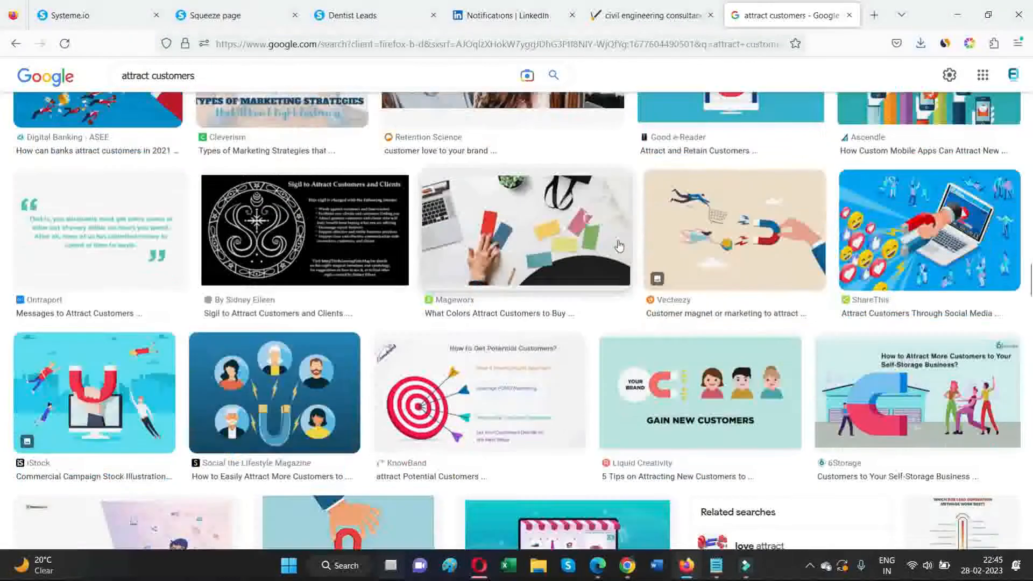
scroll(619, 246, down, 6)
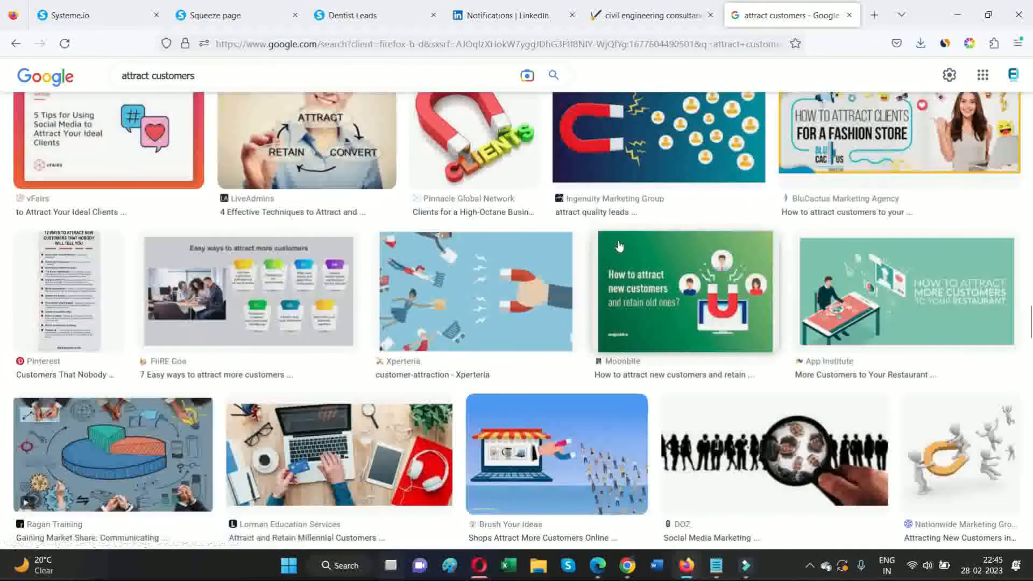
scroll(619, 246, down, 4)
scroll(618, 246, up, 8)
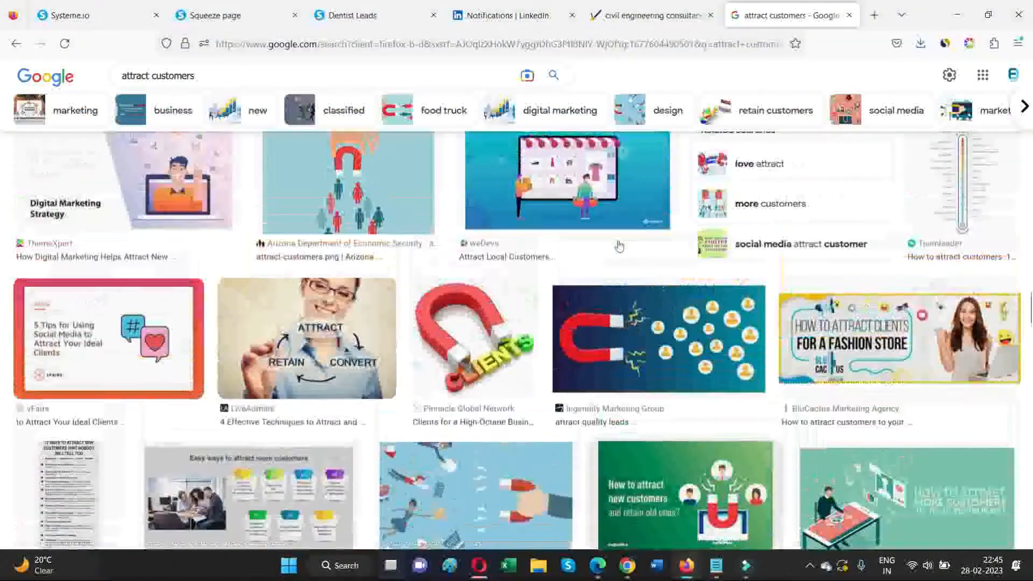
Open the LiveAdmins article "4 Effective Techniques to Attract and Retain More Customers" from its image result and skim through its text
click(268, 304)
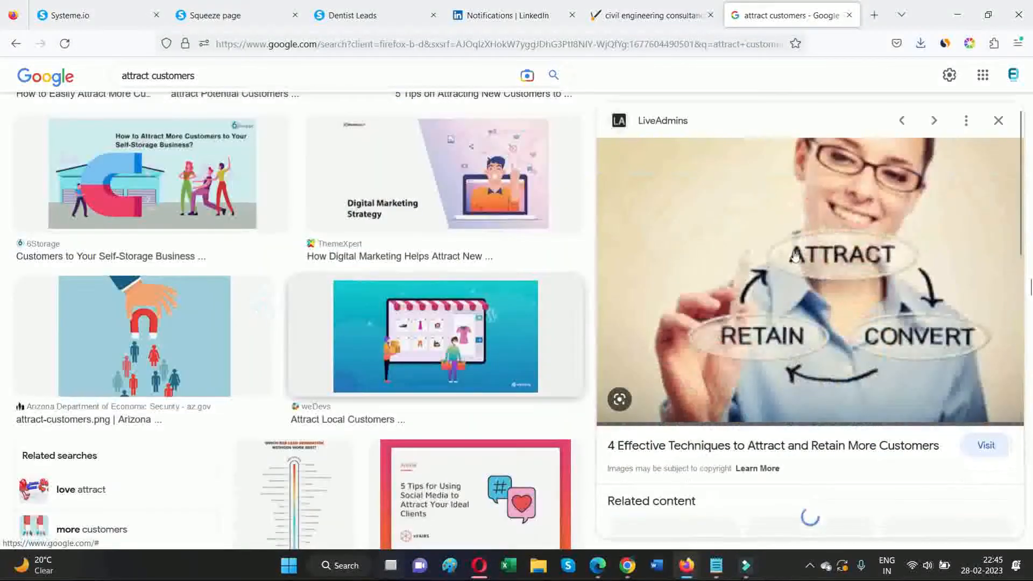
click(795, 256)
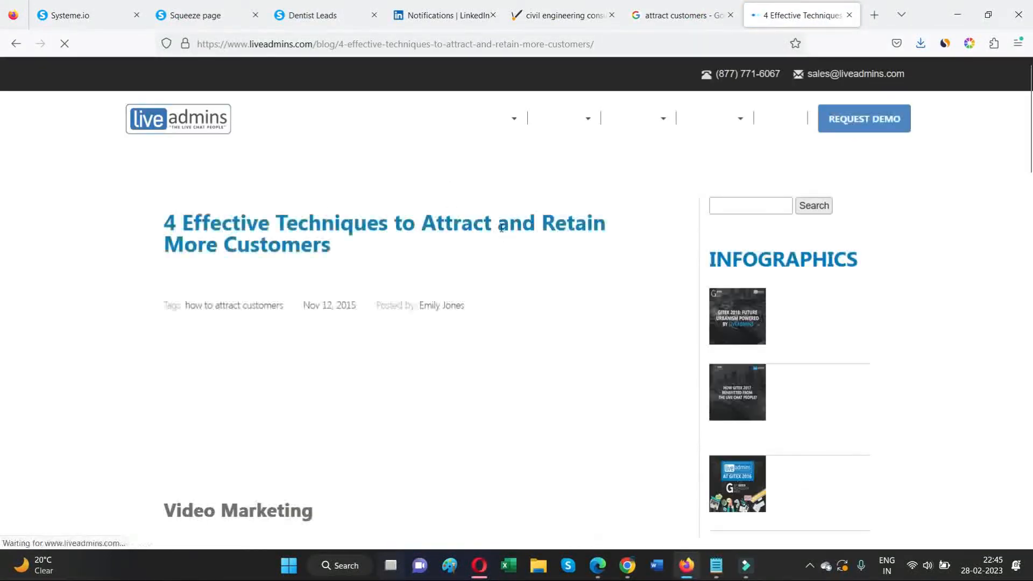
scroll(502, 232, down, 10)
scroll(502, 235, down, 11)
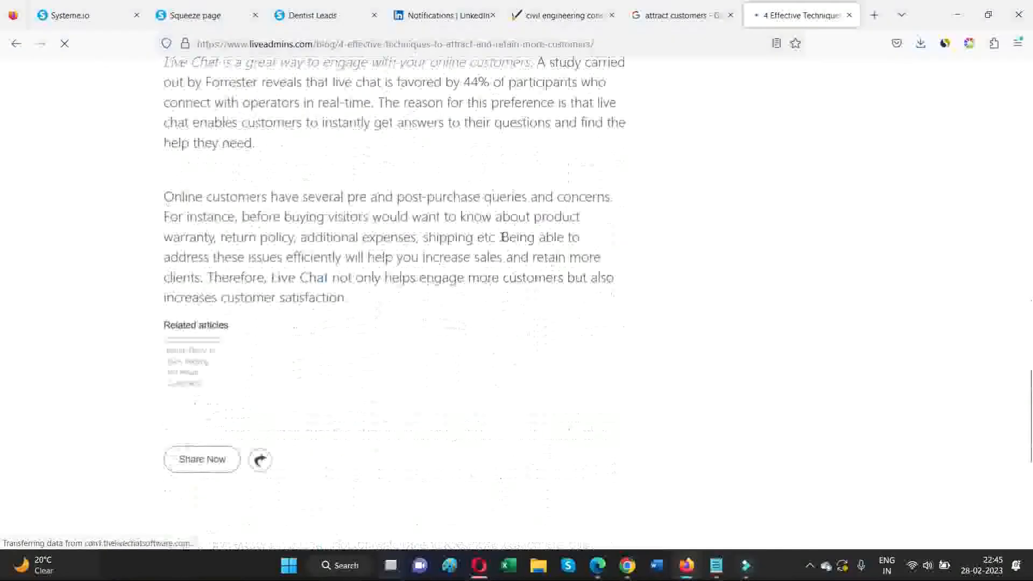
scroll(502, 238, up, 13)
scroll(502, 237, up, 10)
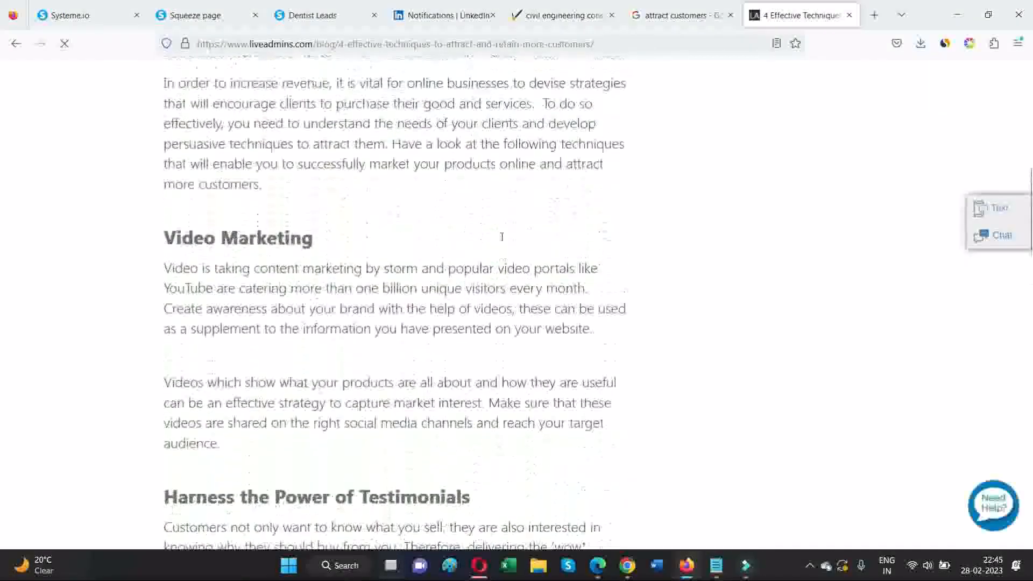
Save the article's header photo as the JPEG image attract-and-retain-customers in the Spying folder on the Desktop
scroll(417, 210, down, 4)
right_click(418, 207)
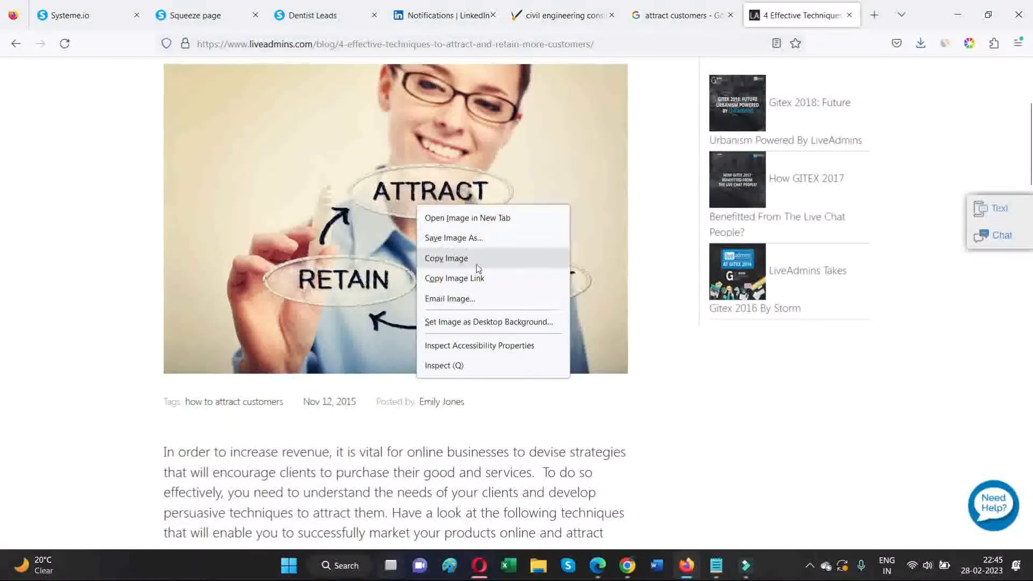
click(481, 239)
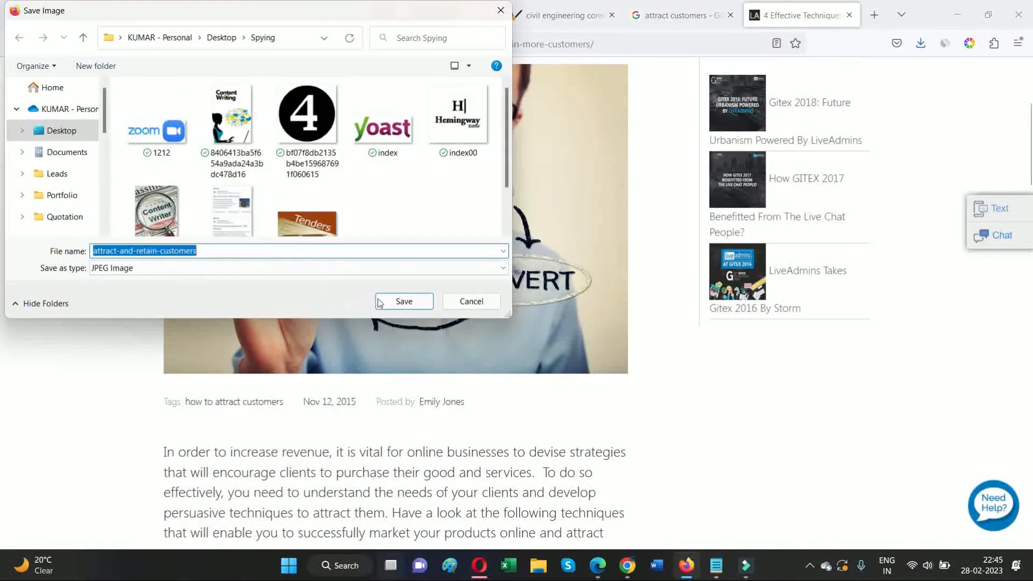
click(376, 300)
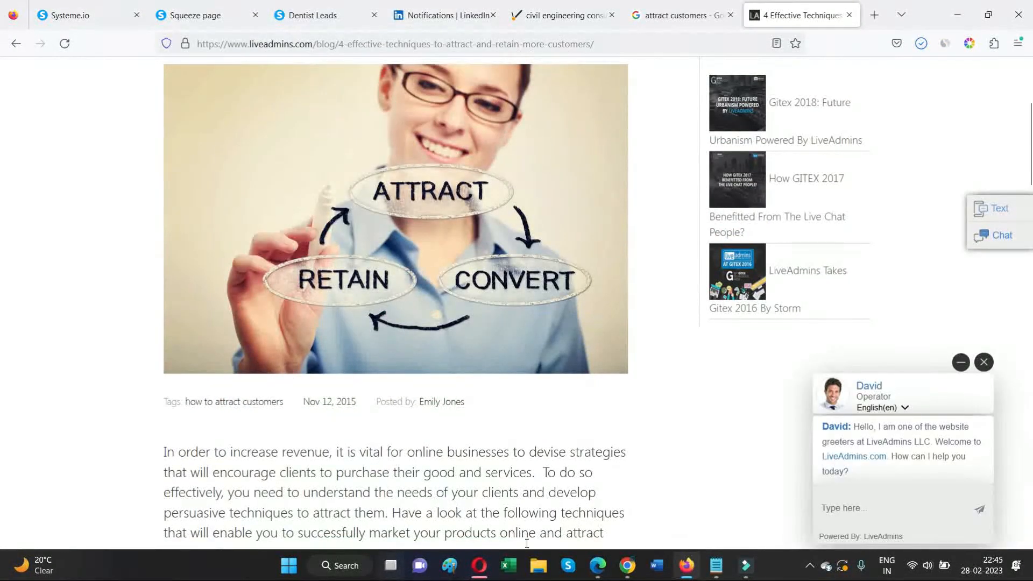
Switch to Canva in Edge, upload the saved attract-and-retain photo and place it as the cover's full-page background
click(597, 566)
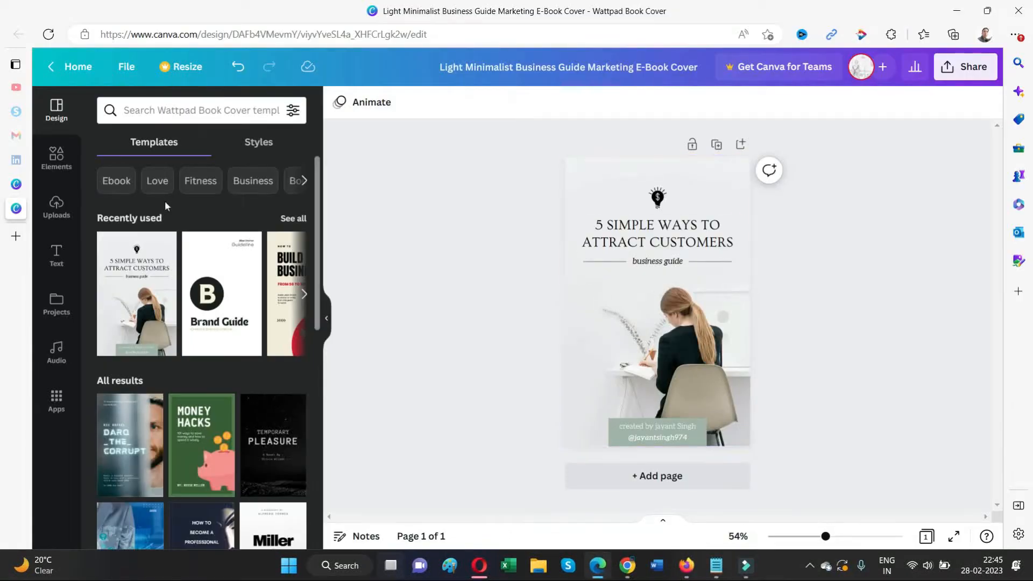
click(52, 206)
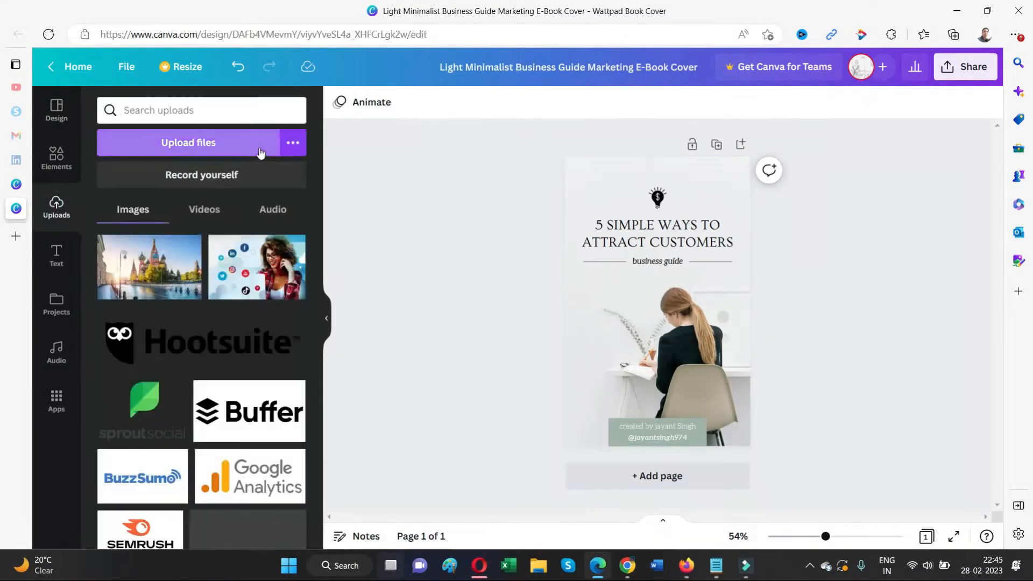
click(253, 145)
scroll(442, 193, down, 5)
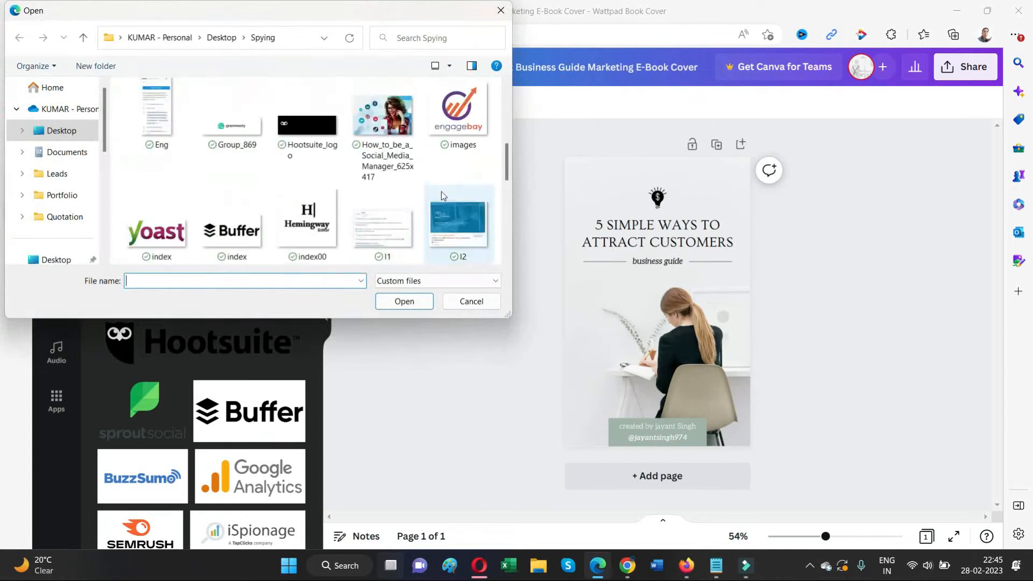
scroll(442, 194, up, 4)
click(383, 117)
click(400, 301)
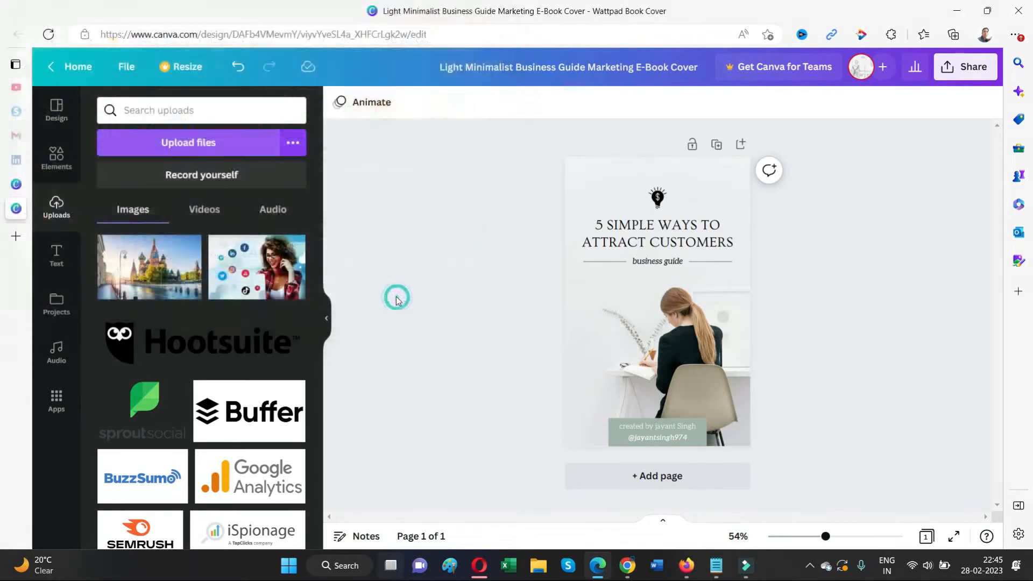
drag(137, 289, 574, 217)
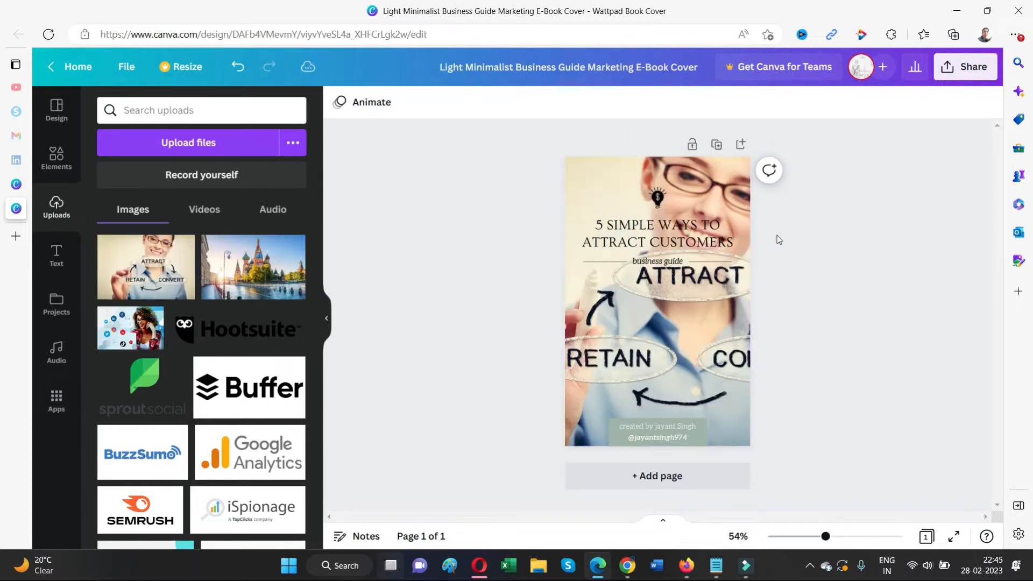
Move the light-bulb icon to the cover's upper-left corner and shift the title, "business guide" subtitle and both side lines up and slightly left
drag(657, 197, 591, 171)
drag(643, 221, 638, 198)
drag(661, 262, 641, 232)
click(605, 262)
drag(605, 262, 591, 230)
click(662, 243)
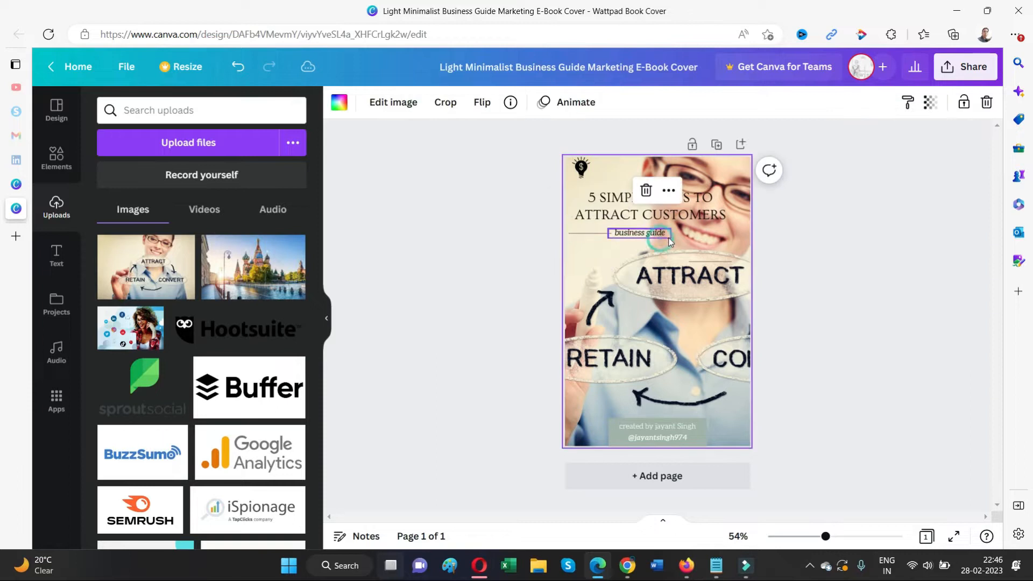
click(698, 255)
drag(697, 255, 679, 226)
click(813, 222)
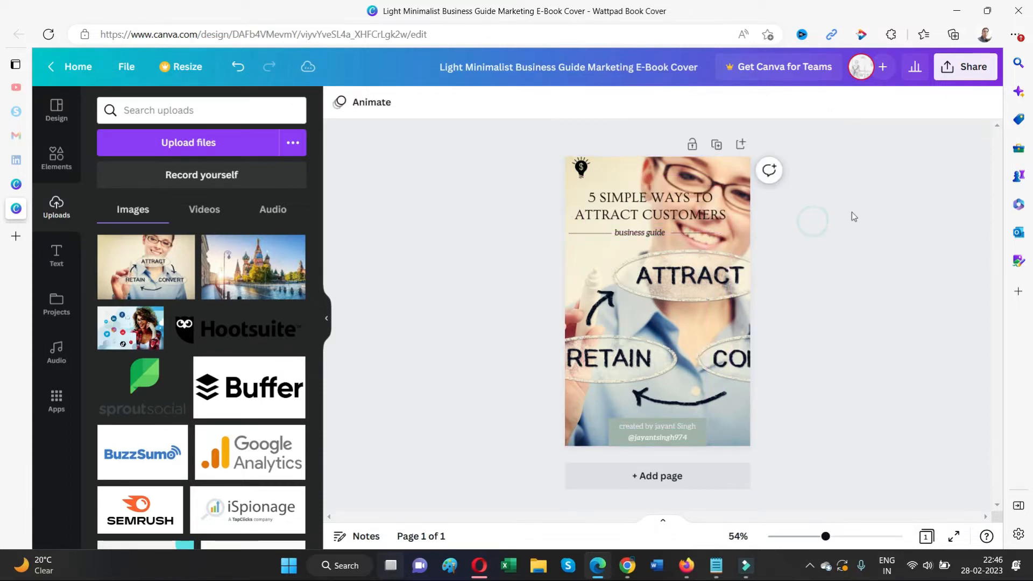
Set the line weight of both lines beside the "business guide" subtitle to 5
click(694, 236)
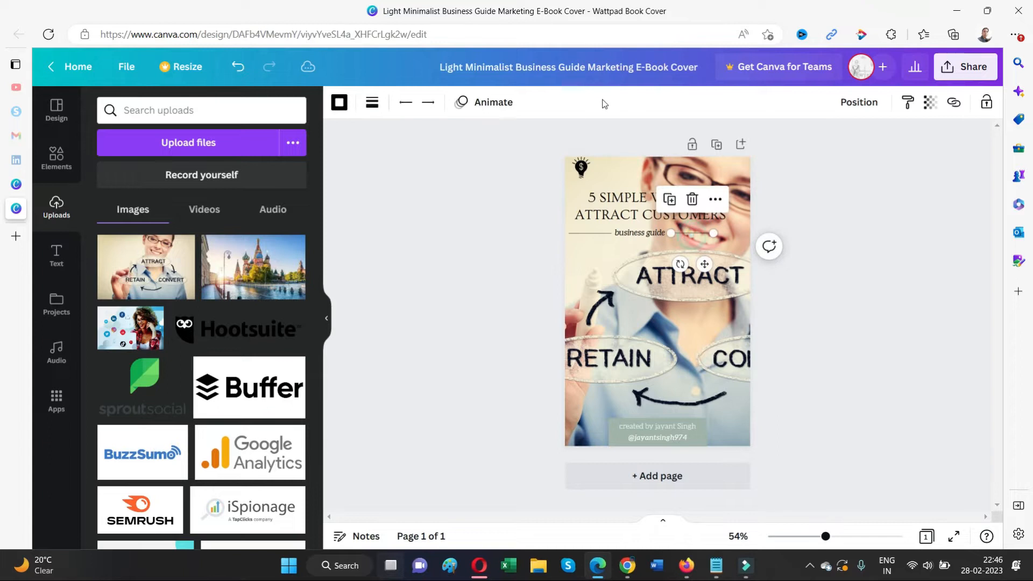
click(371, 104)
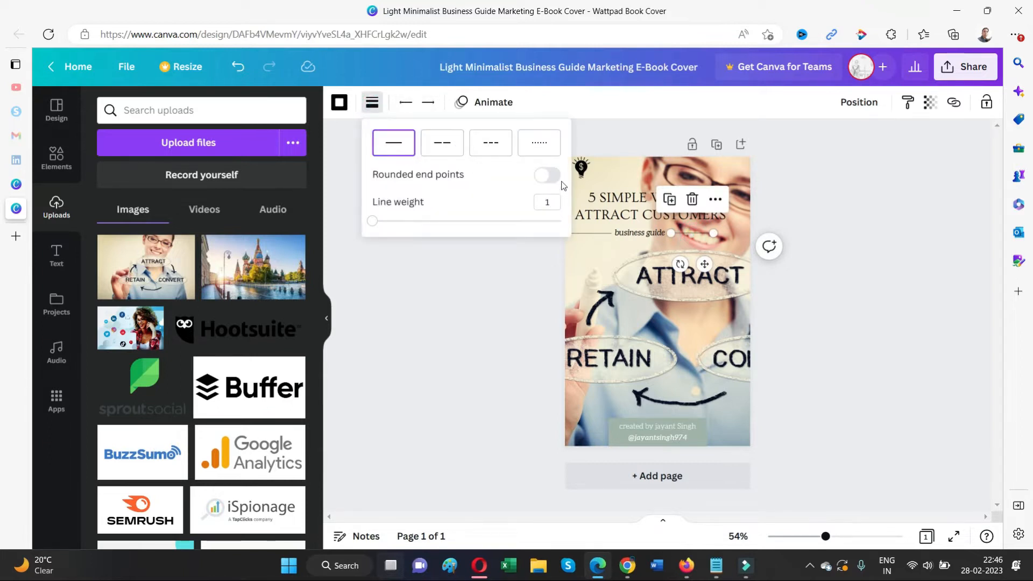
click(551, 198)
text(5)
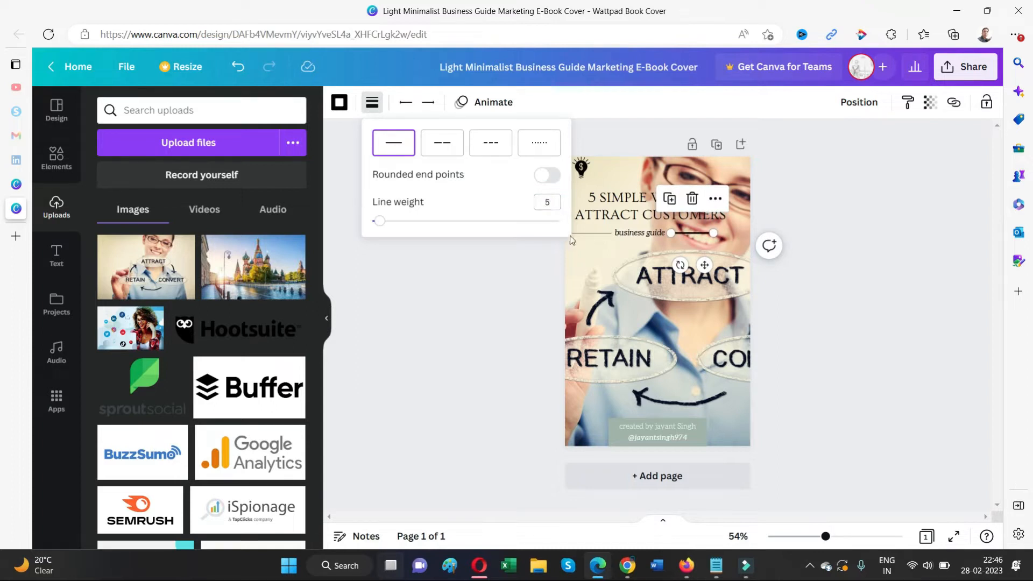
click(601, 237)
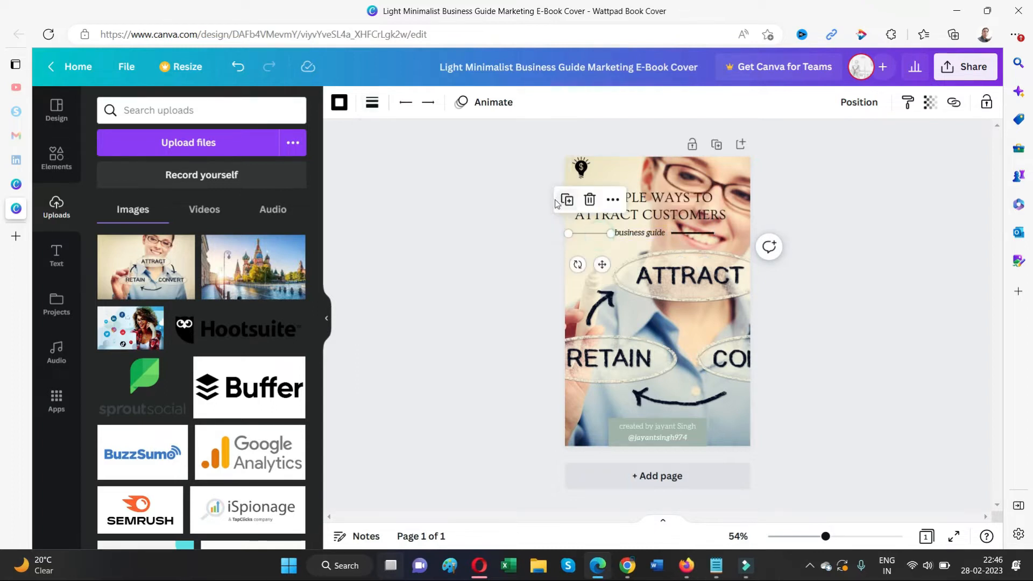
click(487, 221)
click(580, 235)
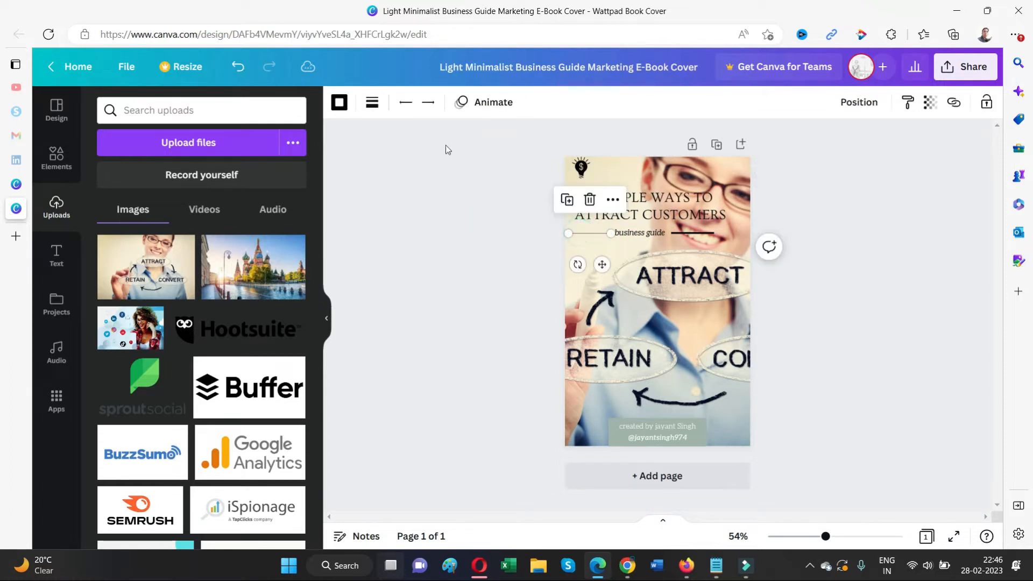
click(372, 102)
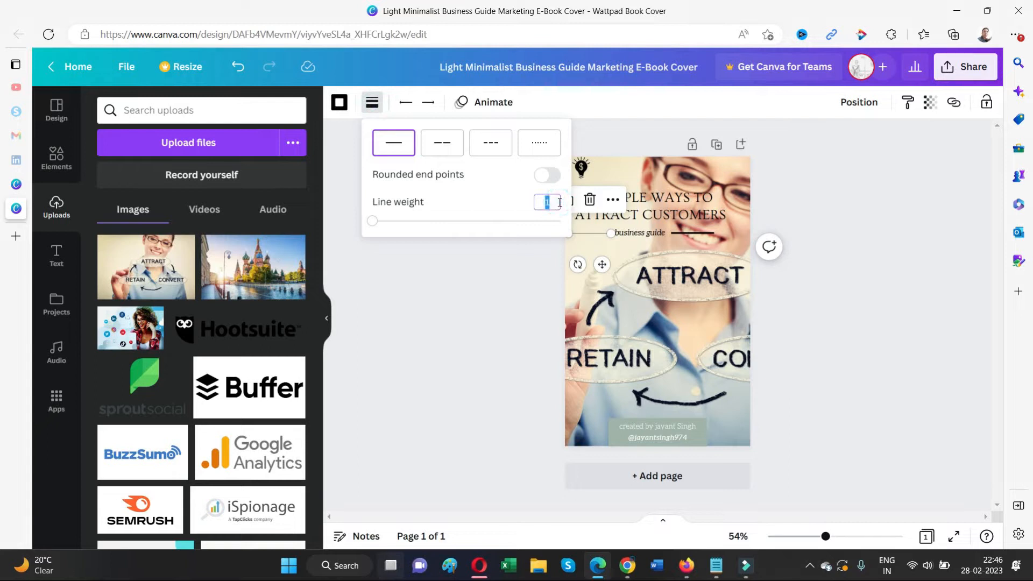
text(5)
click(857, 204)
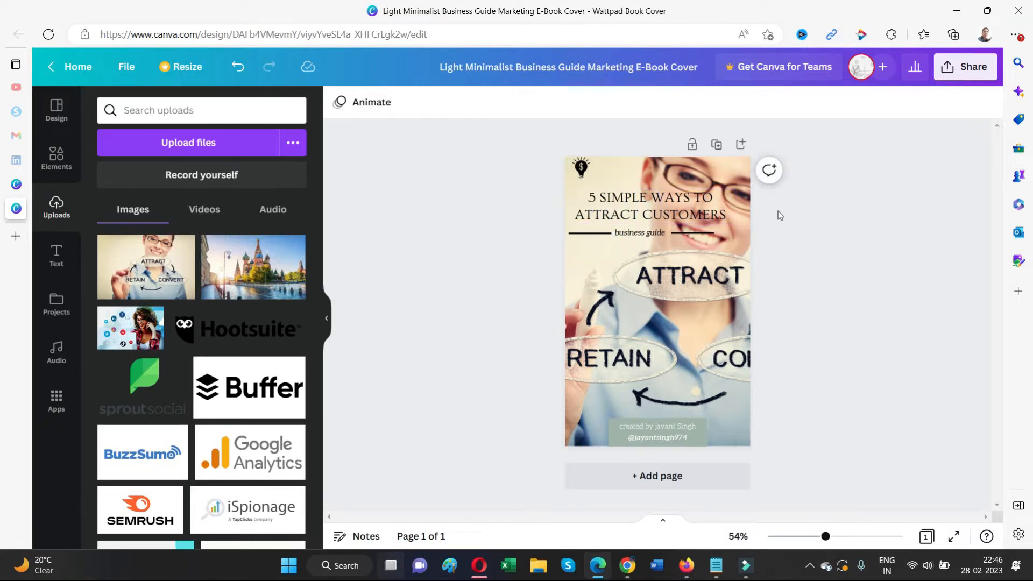
Try Migra ExtraBold and Archivo Black on the cover title, settle on the Anton font and set its size to 30
click(636, 216)
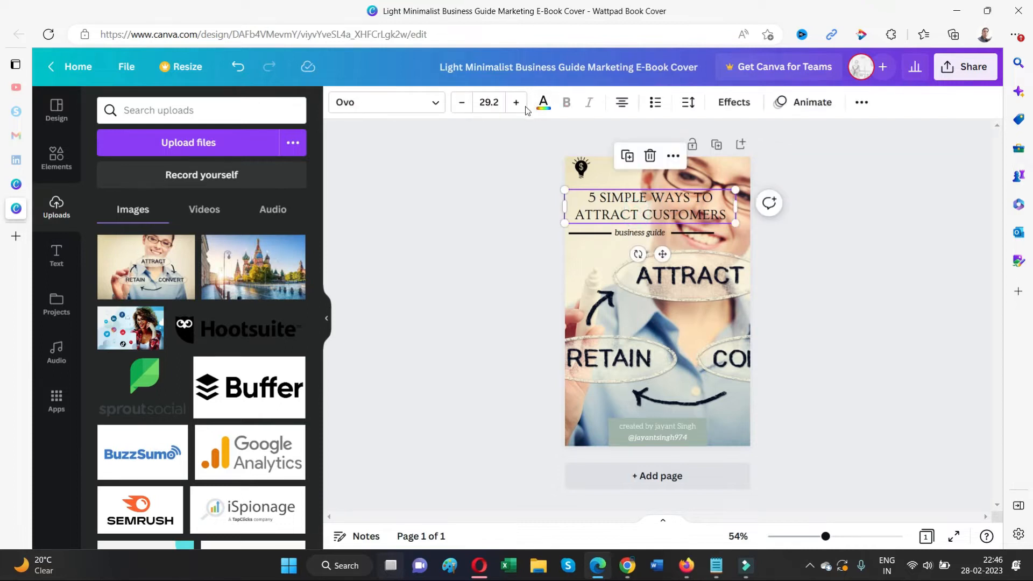
click(421, 103)
scroll(196, 405, down, 3)
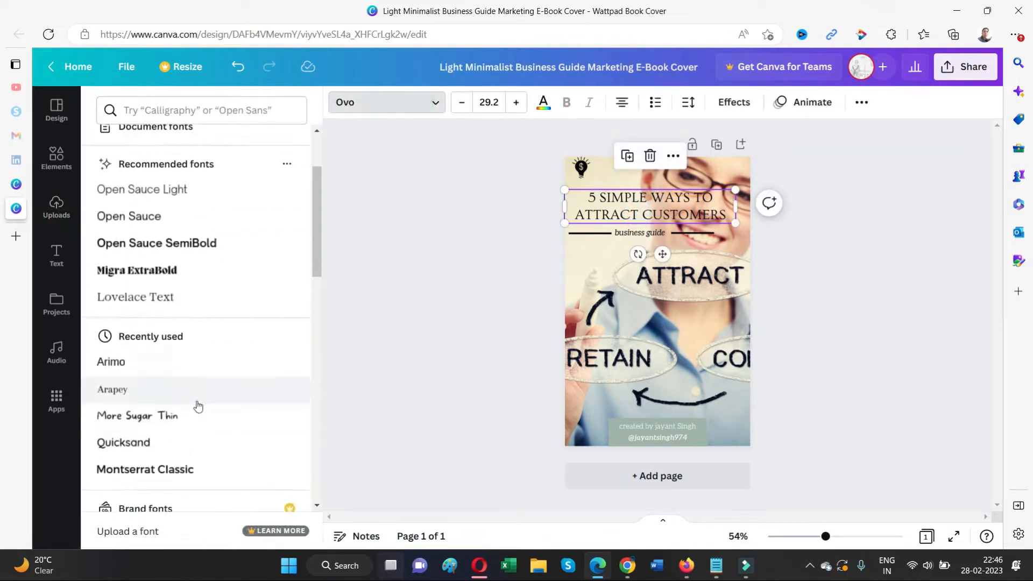
click(160, 268)
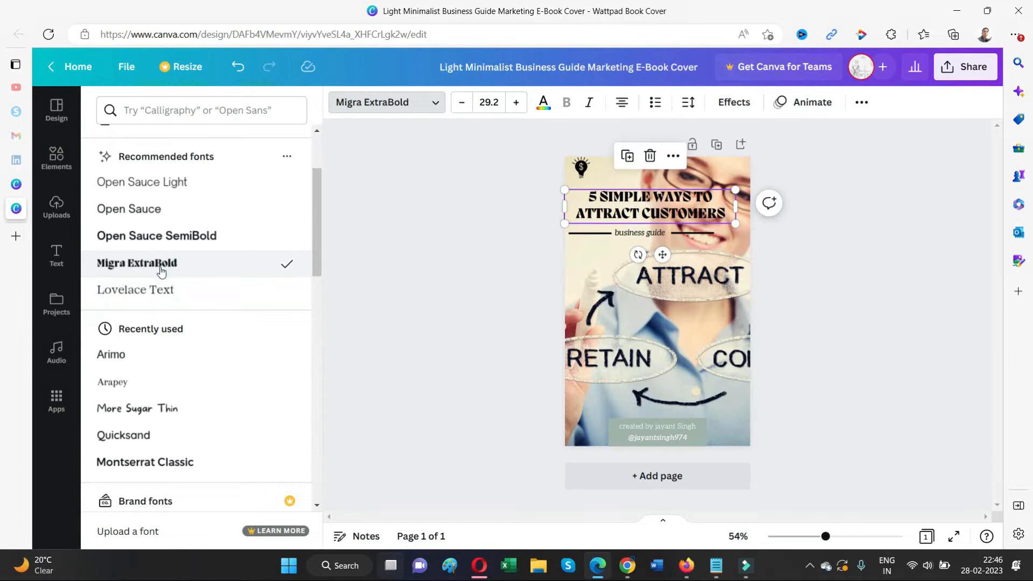
scroll(173, 392, down, 6)
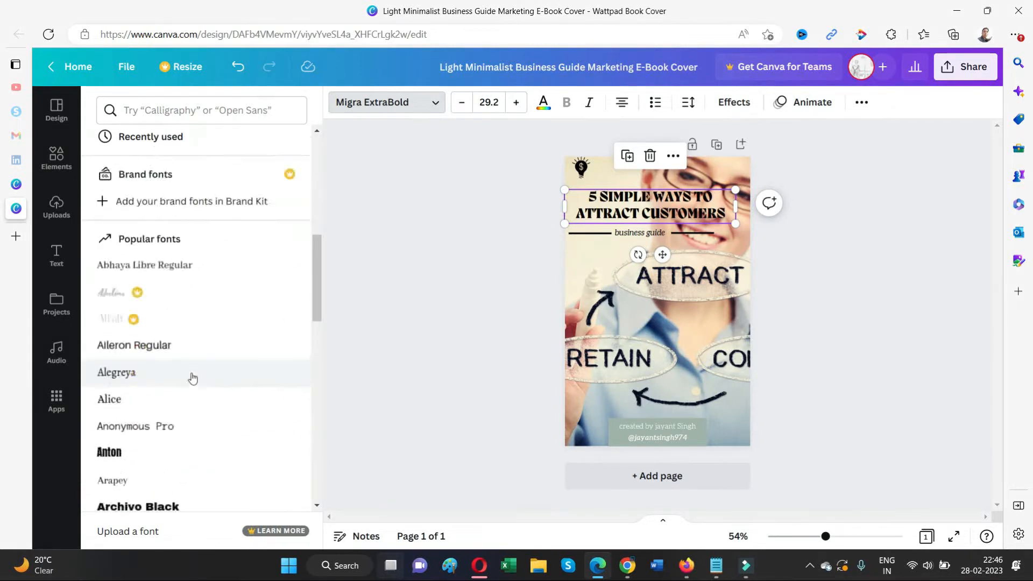
click(168, 434)
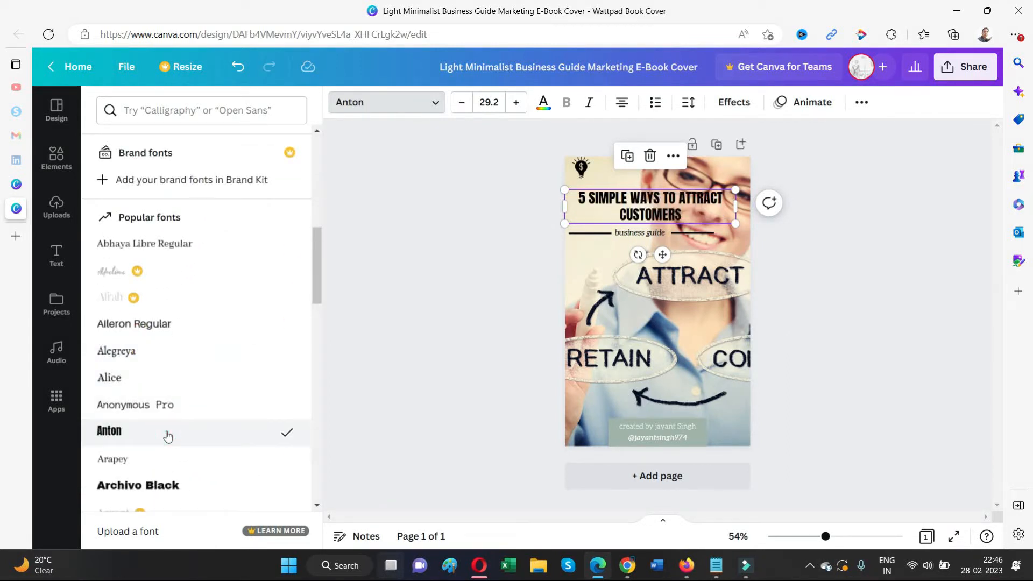
click(172, 482)
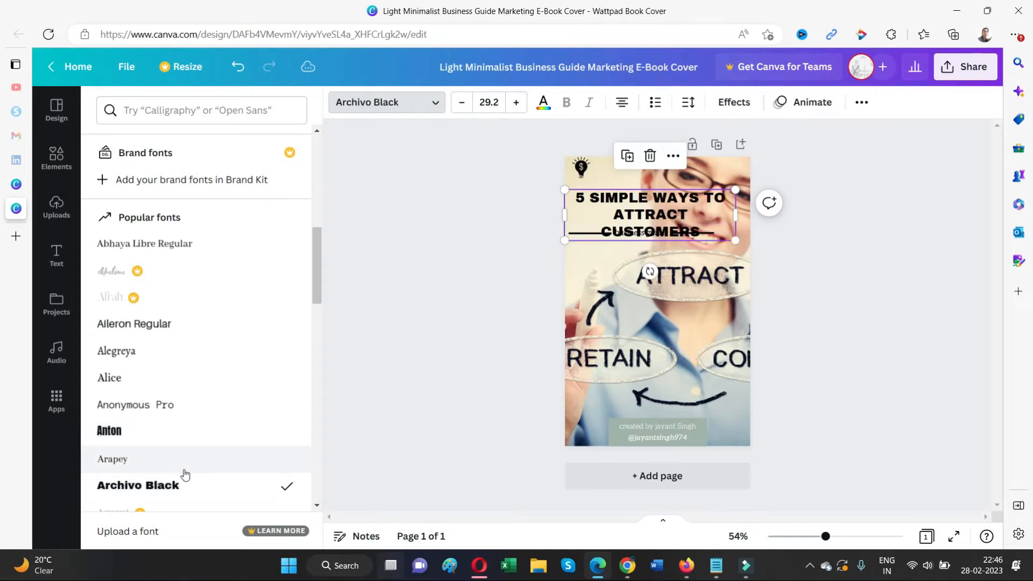
click(138, 431)
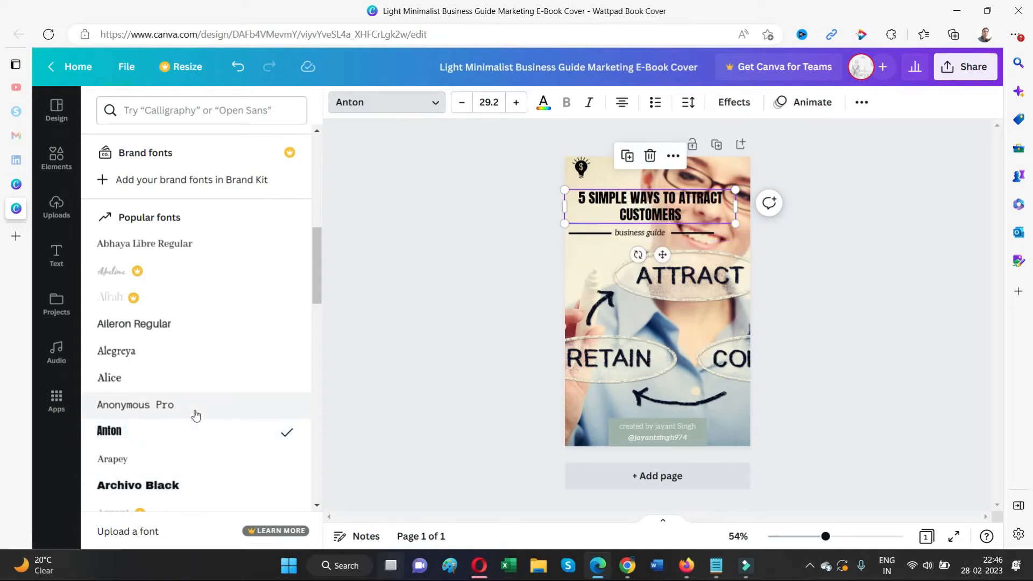
click(516, 103)
click(495, 103)
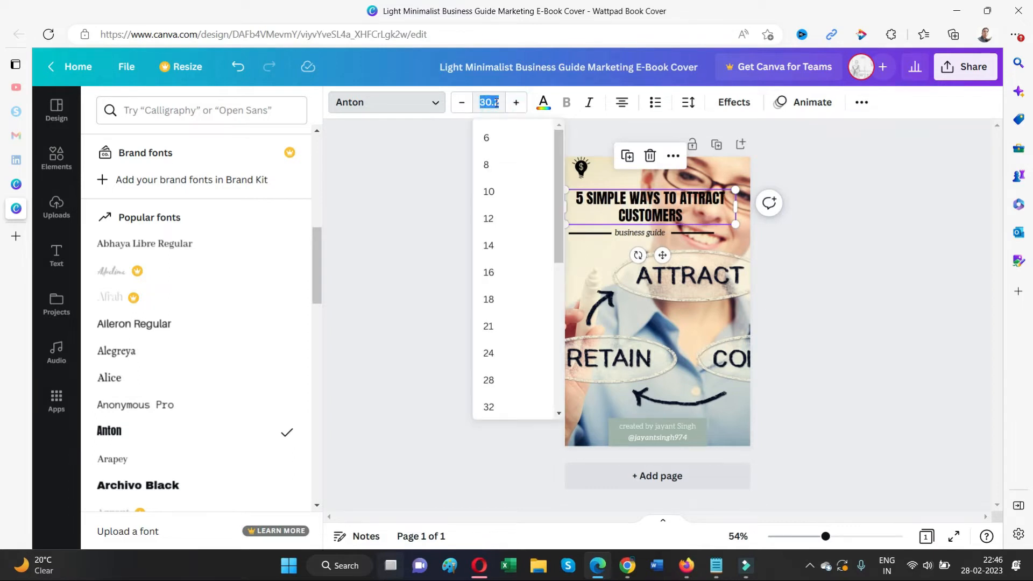
key(Return)
Try green, orange, white and photo-based colours on the cover title, and undo the colour changes
click(543, 103)
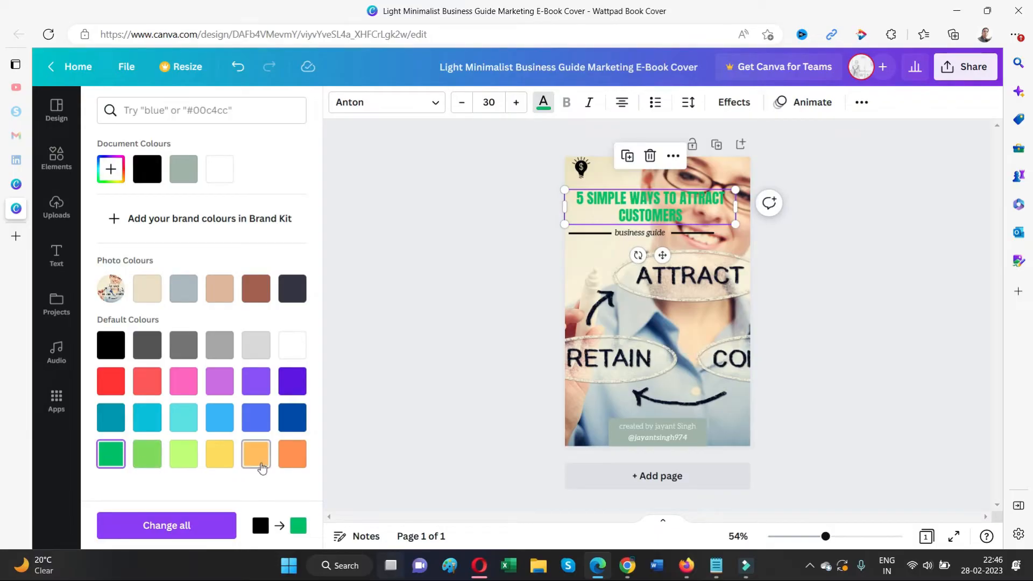
click(257, 455)
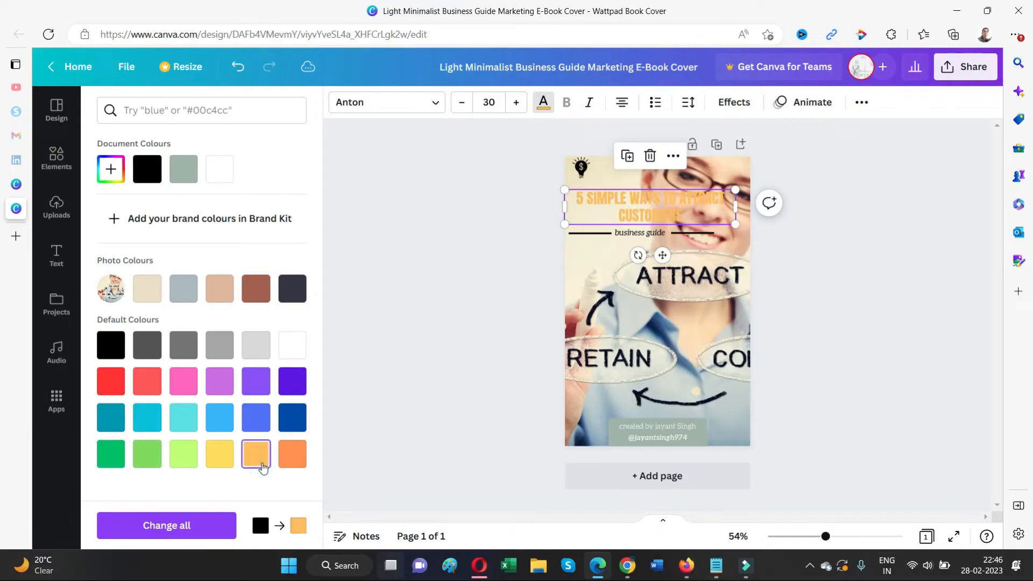
click(295, 352)
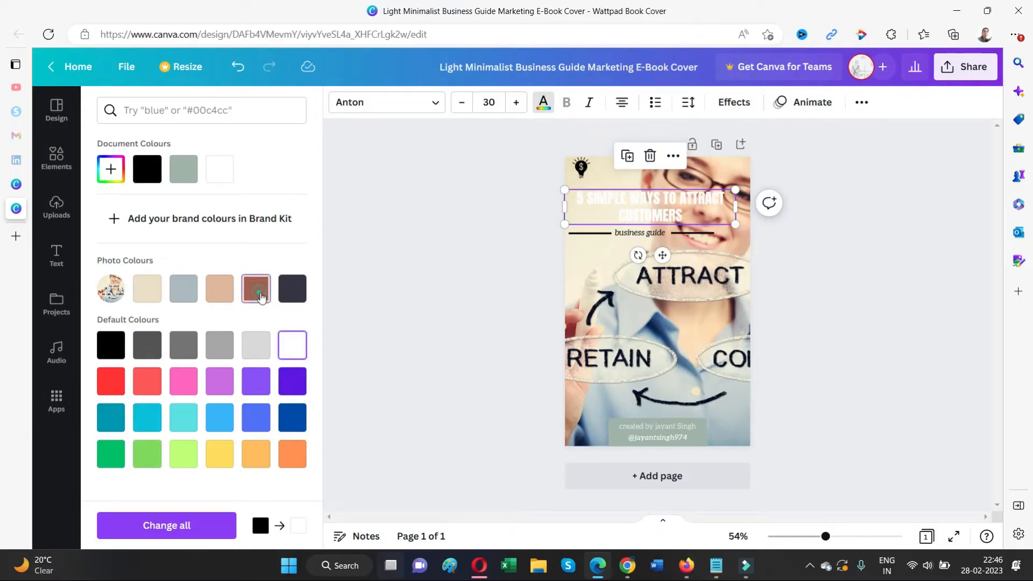
click(262, 298)
click(186, 290)
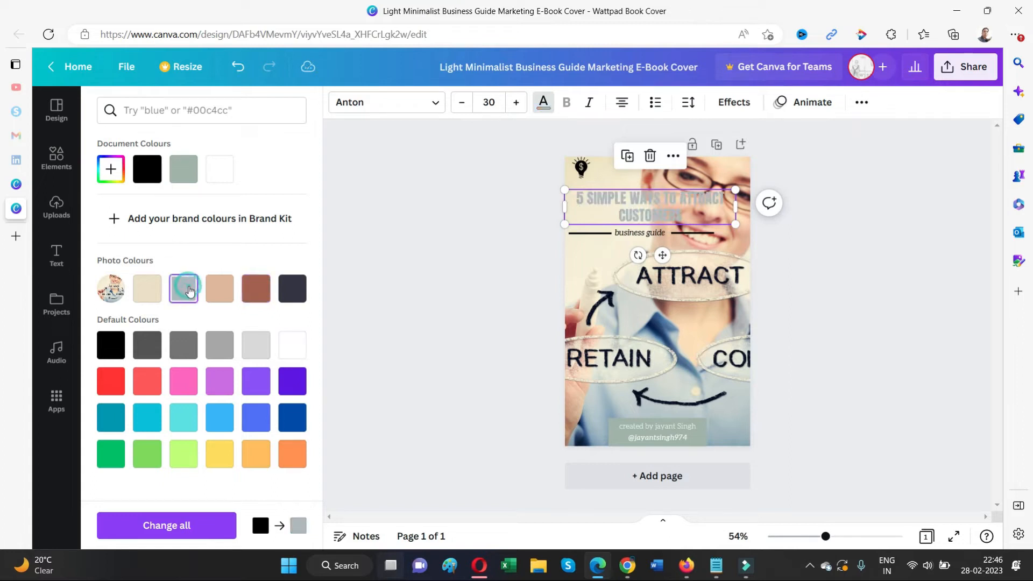
click(239, 71)
click(238, 71)
click(238, 71)
click(239, 71)
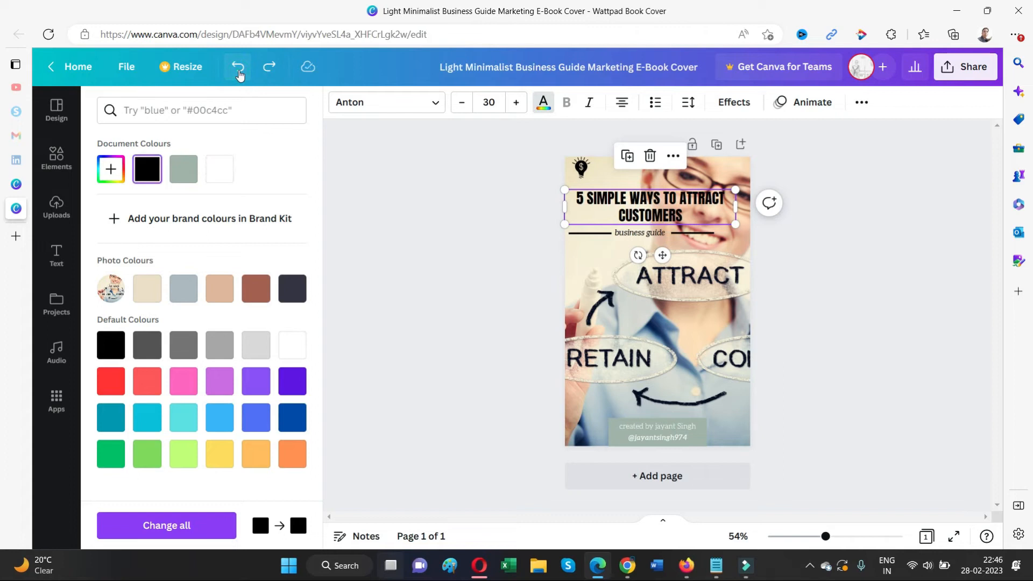
click(844, 208)
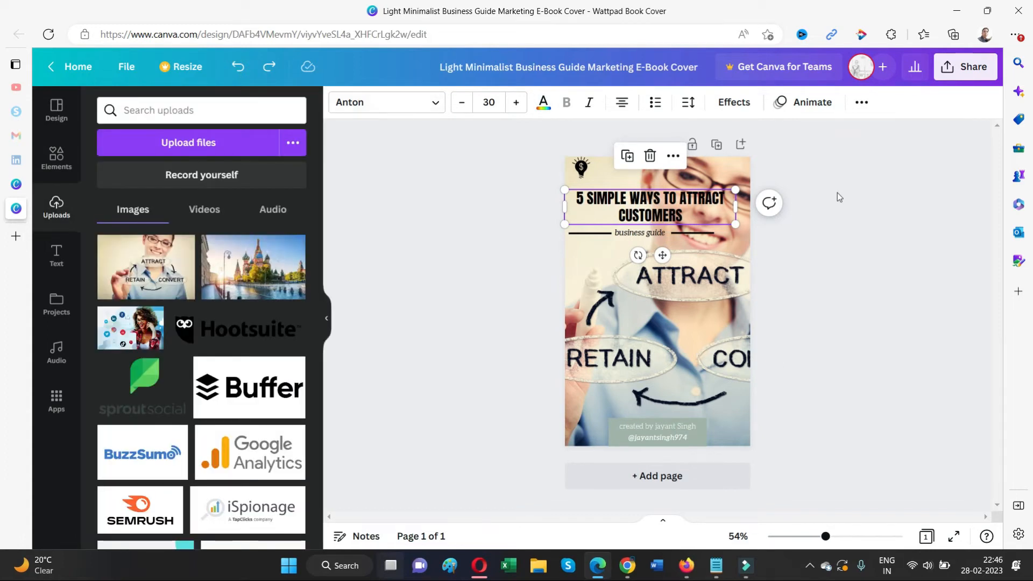
click(840, 190)
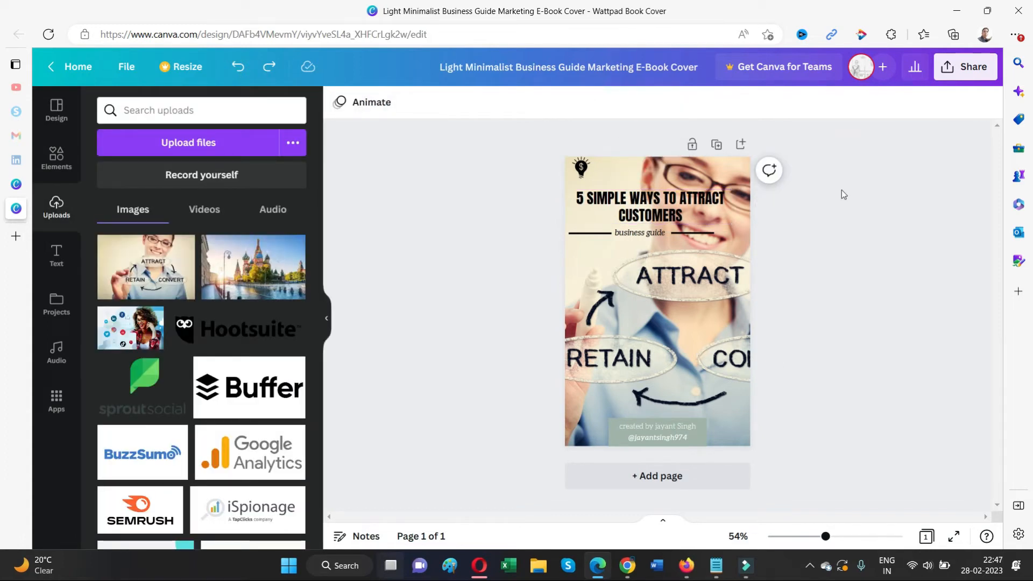
Try to reposition the background photo within the cover's crop frame
double_click(640, 261)
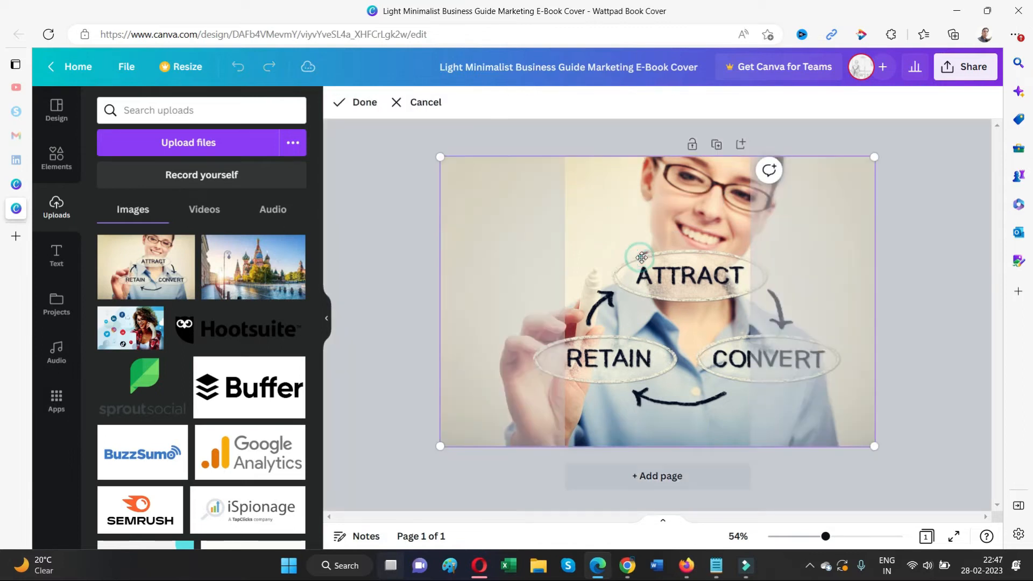
mouse_move(673, 318)
mouse_down()
mouse_move(708, 312)
mouse_move(680, 316)
mouse_up()
click(896, 254)
click(935, 244)
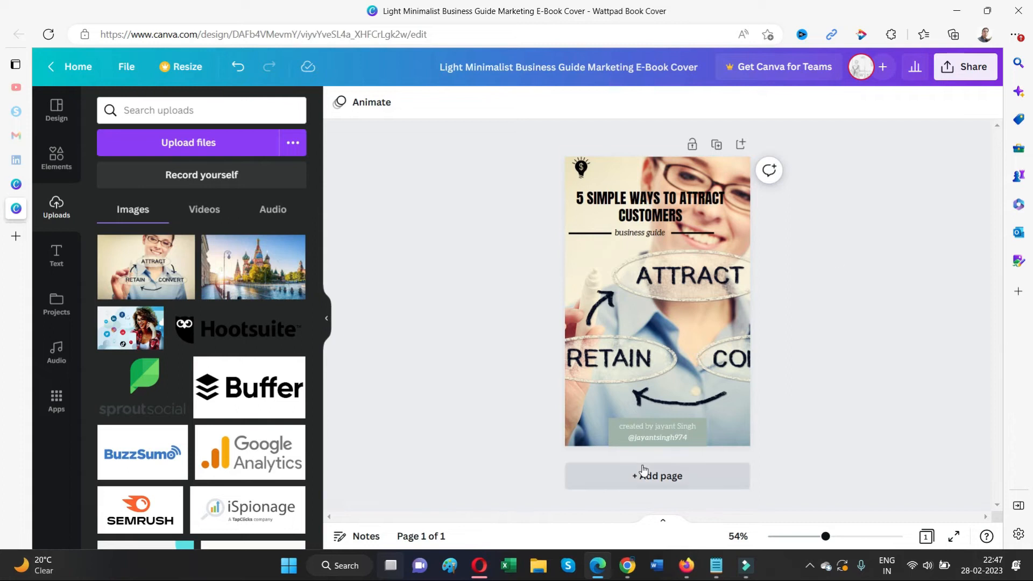
Switch to the "attract customers" Google image results in Firefox and look through the selected image's related content for an alternative cover photo
click(687, 570)
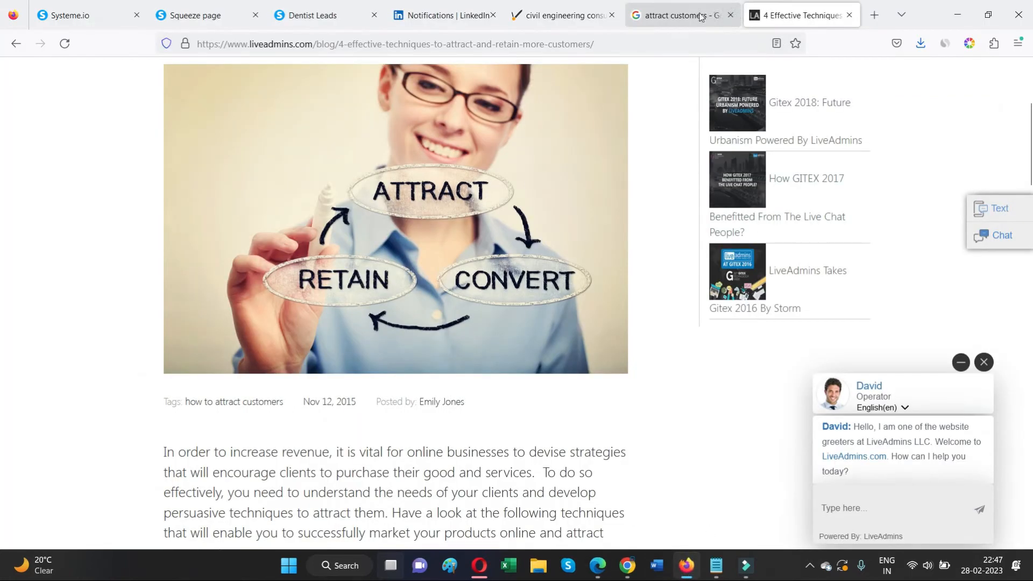
click(679, 15)
scroll(490, 367, down, 10)
scroll(570, 331, down, 10)
scroll(774, 318, down, 5)
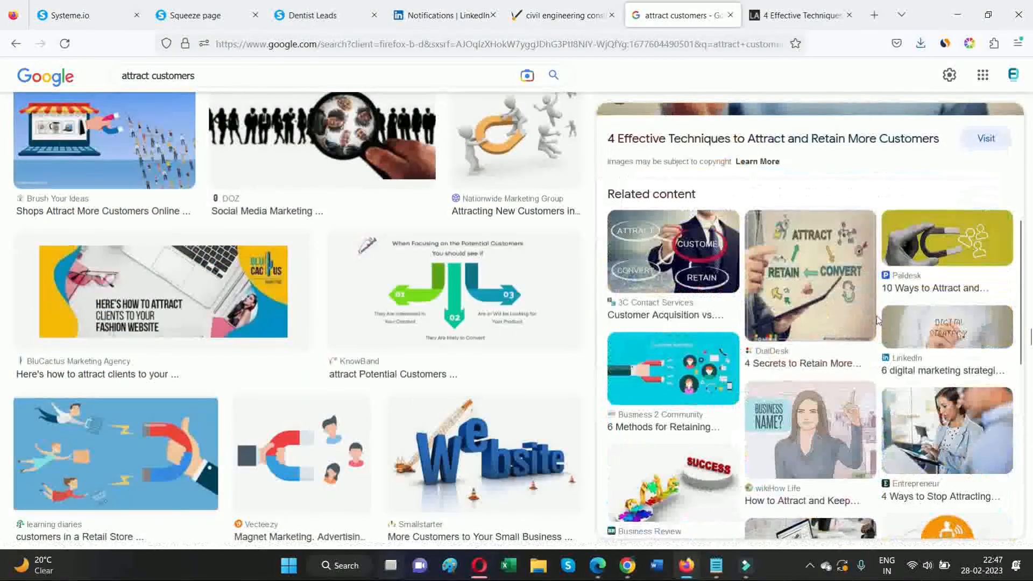
scroll(879, 313, down, 3)
scroll(883, 312, down, 5)
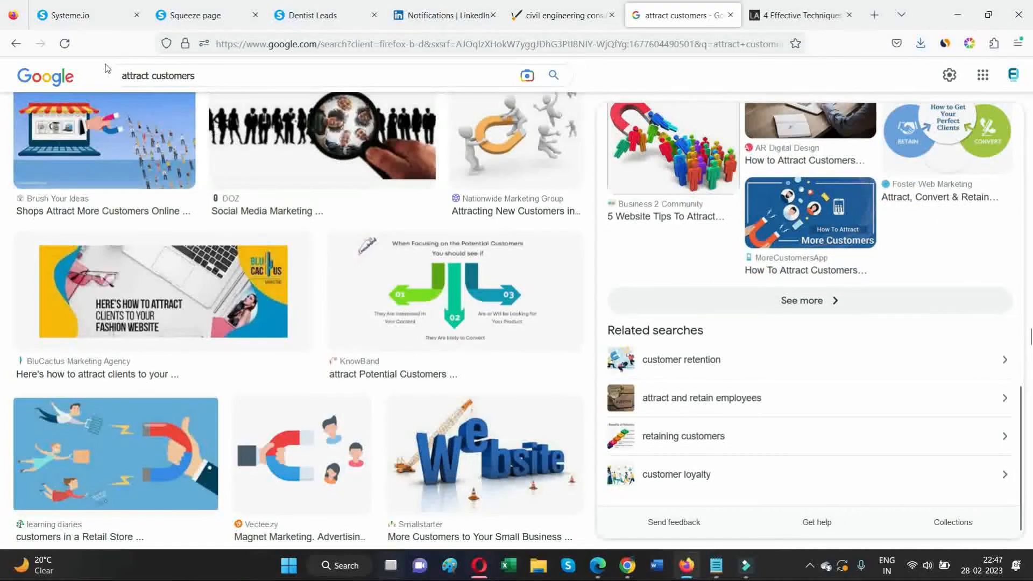
Search Google Images for "attract customers potrait size" and look through the results for a portrait-format cover photo
click(214, 76)
text(potrait size)
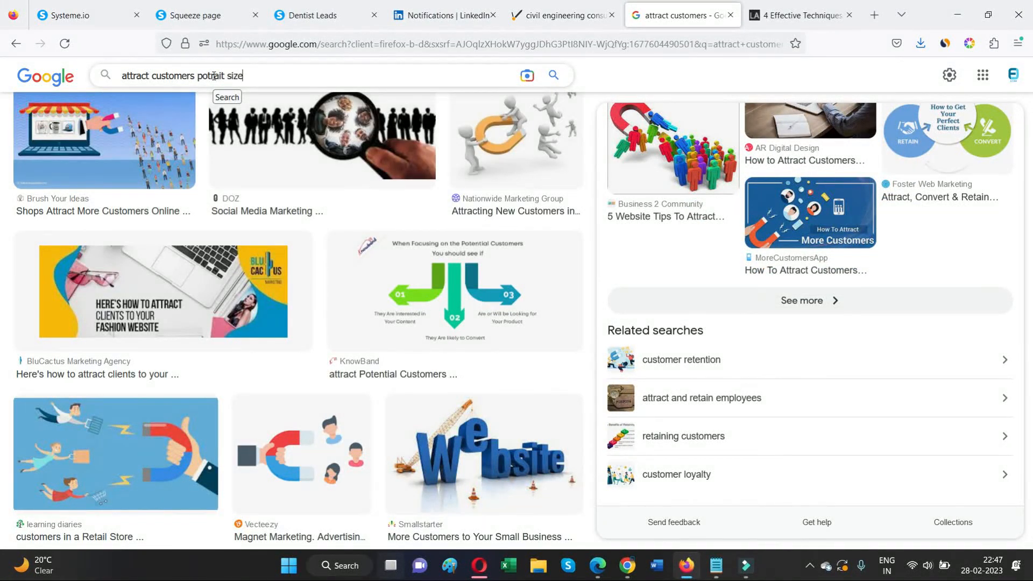
key(Return)
scroll(494, 377, down, 5)
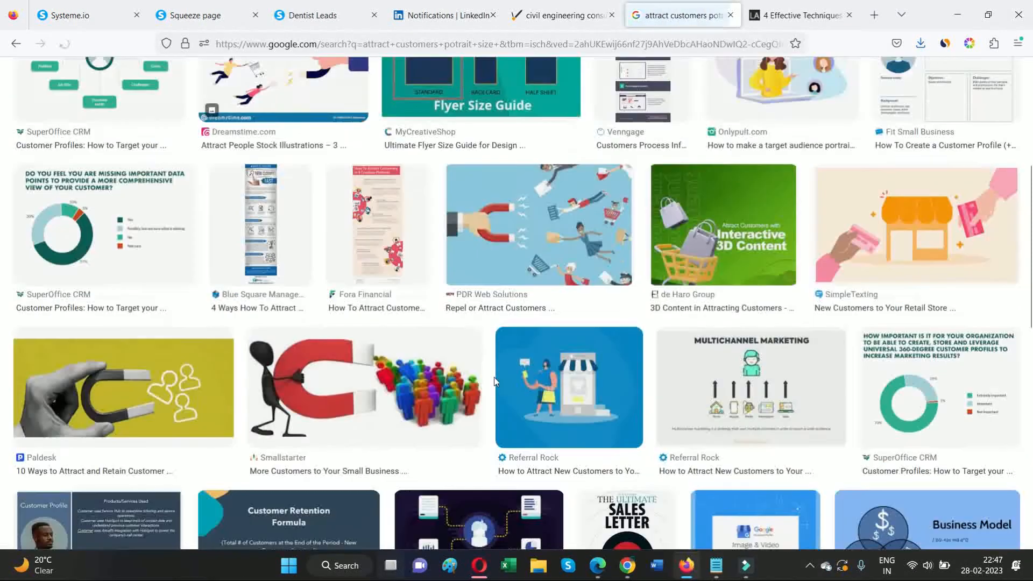
scroll(494, 377, down, 6)
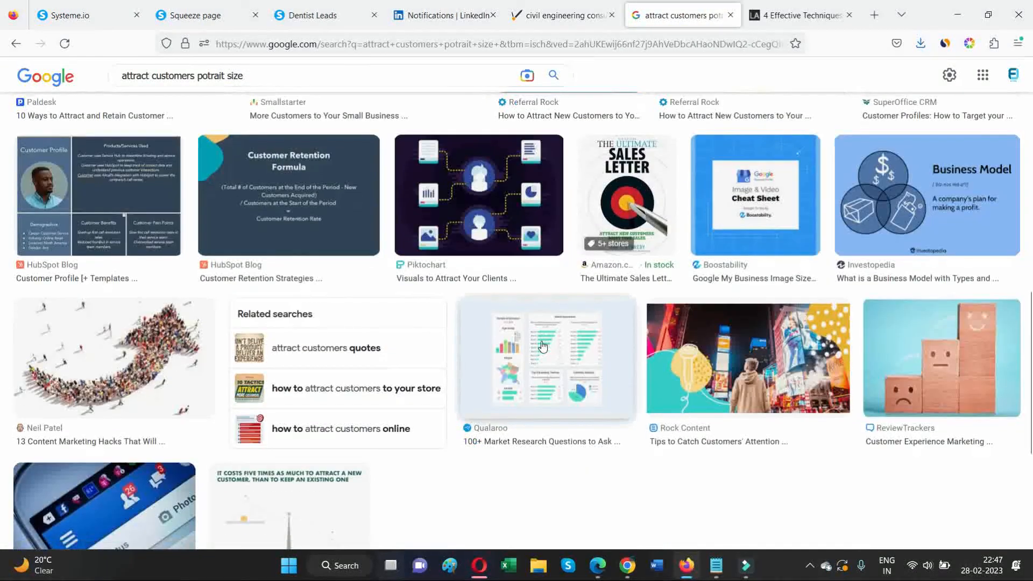
scroll(542, 346, down, 4)
scroll(543, 348, up, 15)
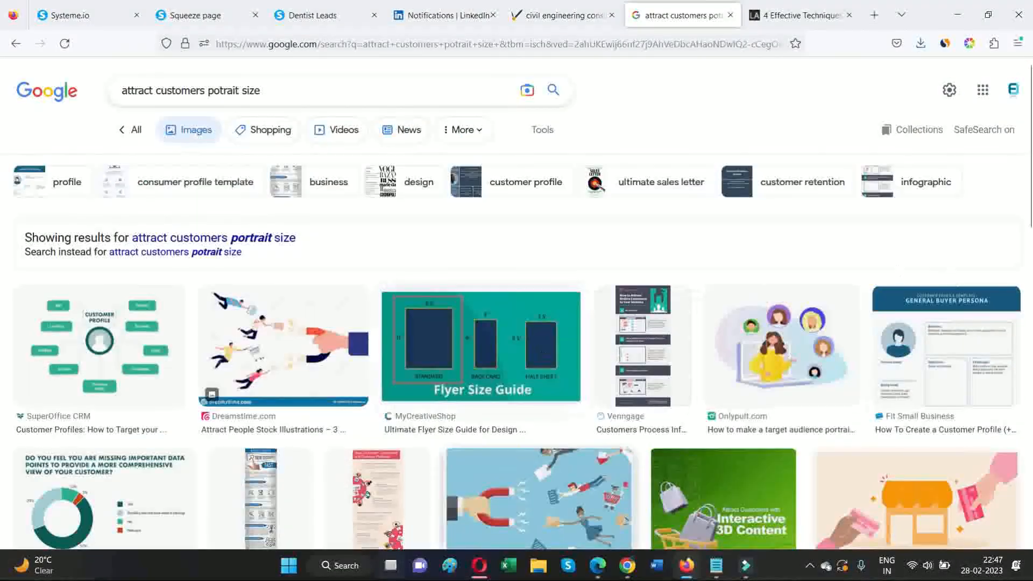
Switch back to the Canva cover design in Edge and download it as a PNG at size 1
click(609, 574)
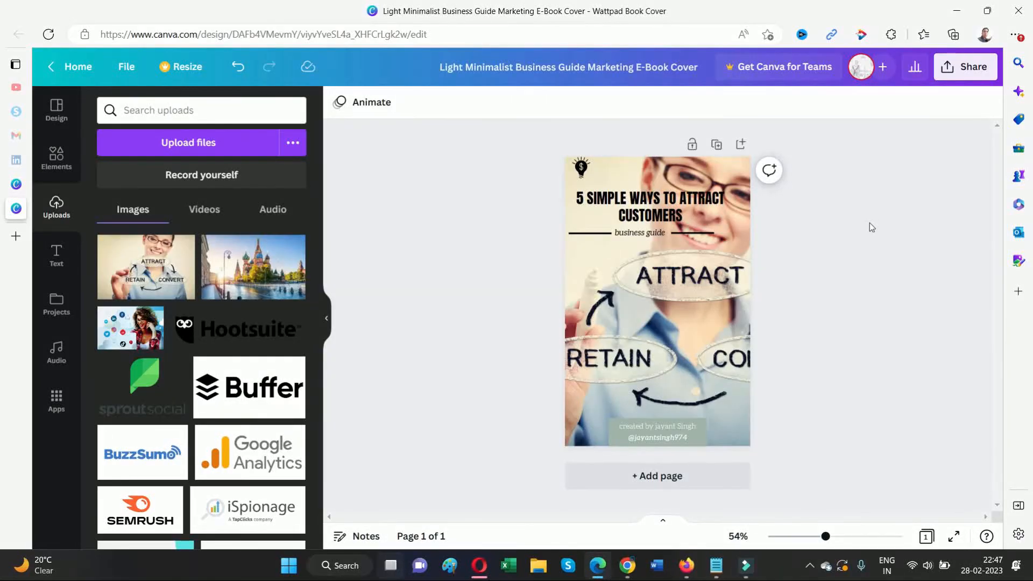
click(966, 66)
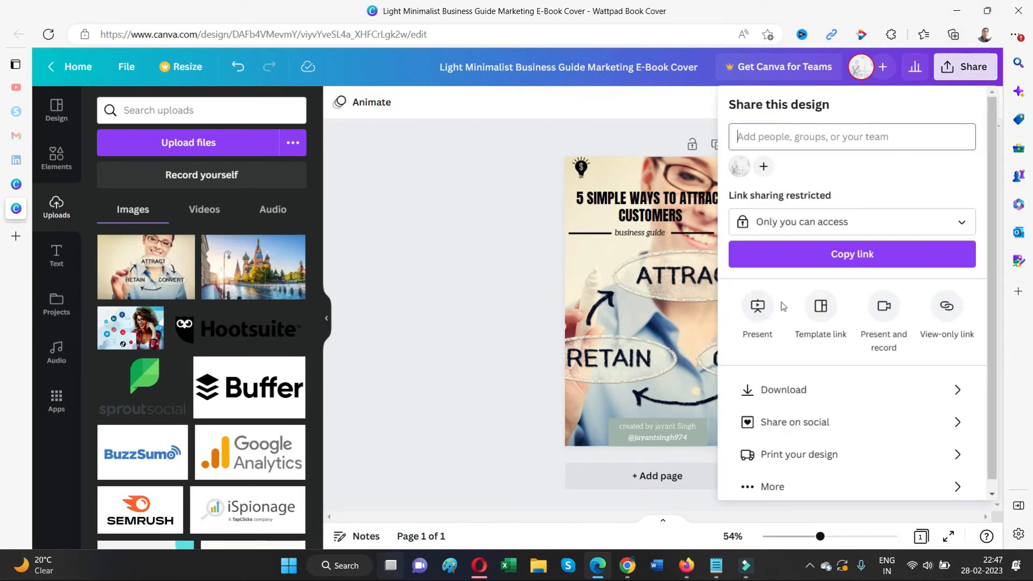
click(775, 390)
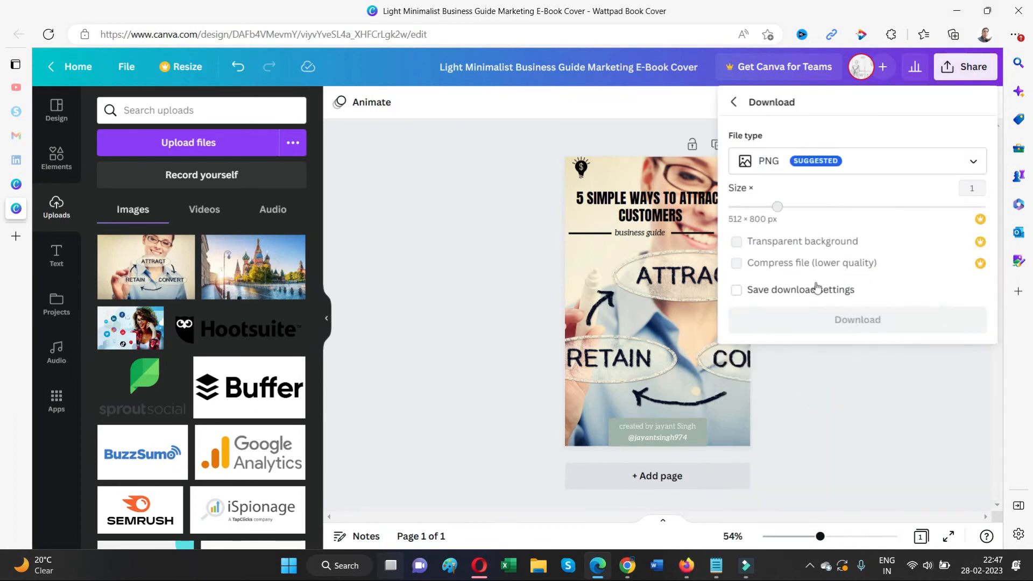
click(839, 318)
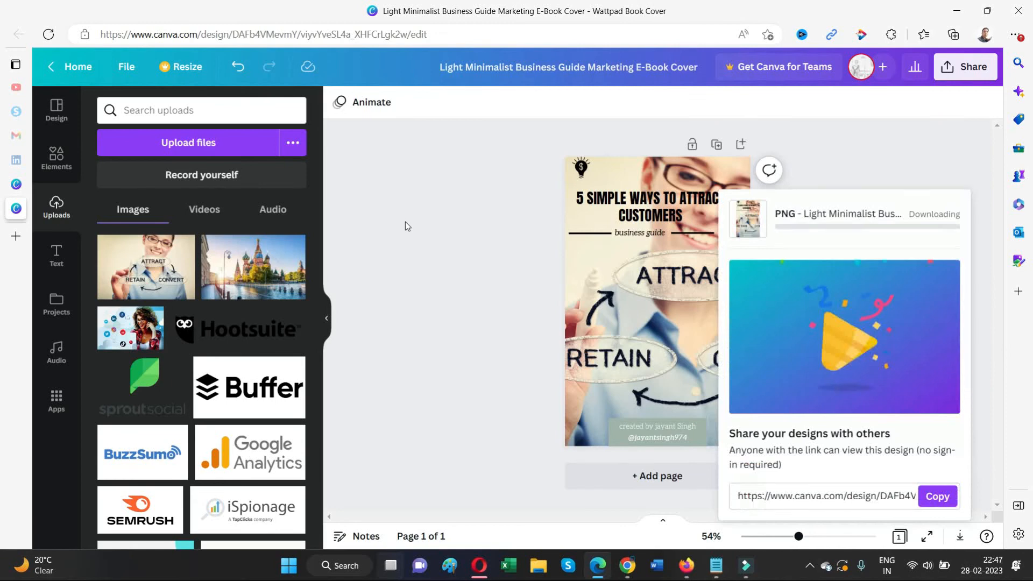